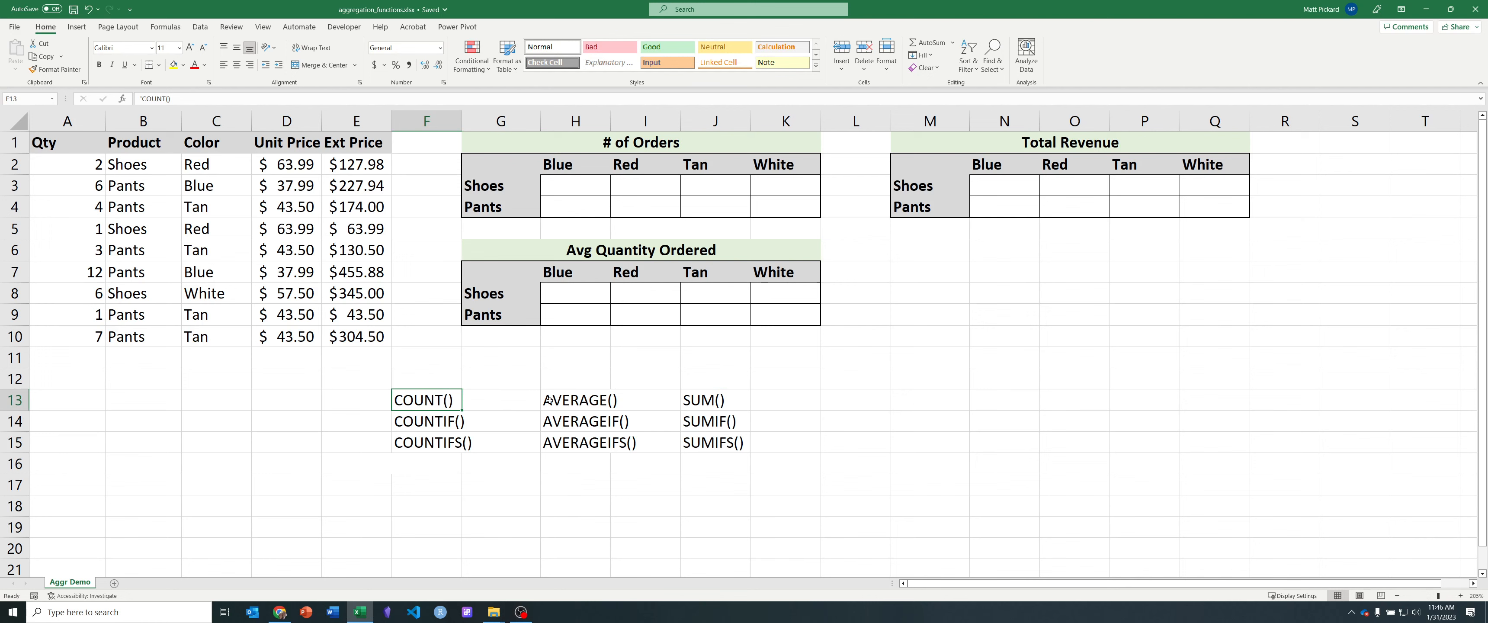
# Review the COUNT, AVERAGE and SUM function families, the Ext Price values and the empty # of Orders table.
pyautogui.click(568, 400)
pyautogui.click(699, 400)
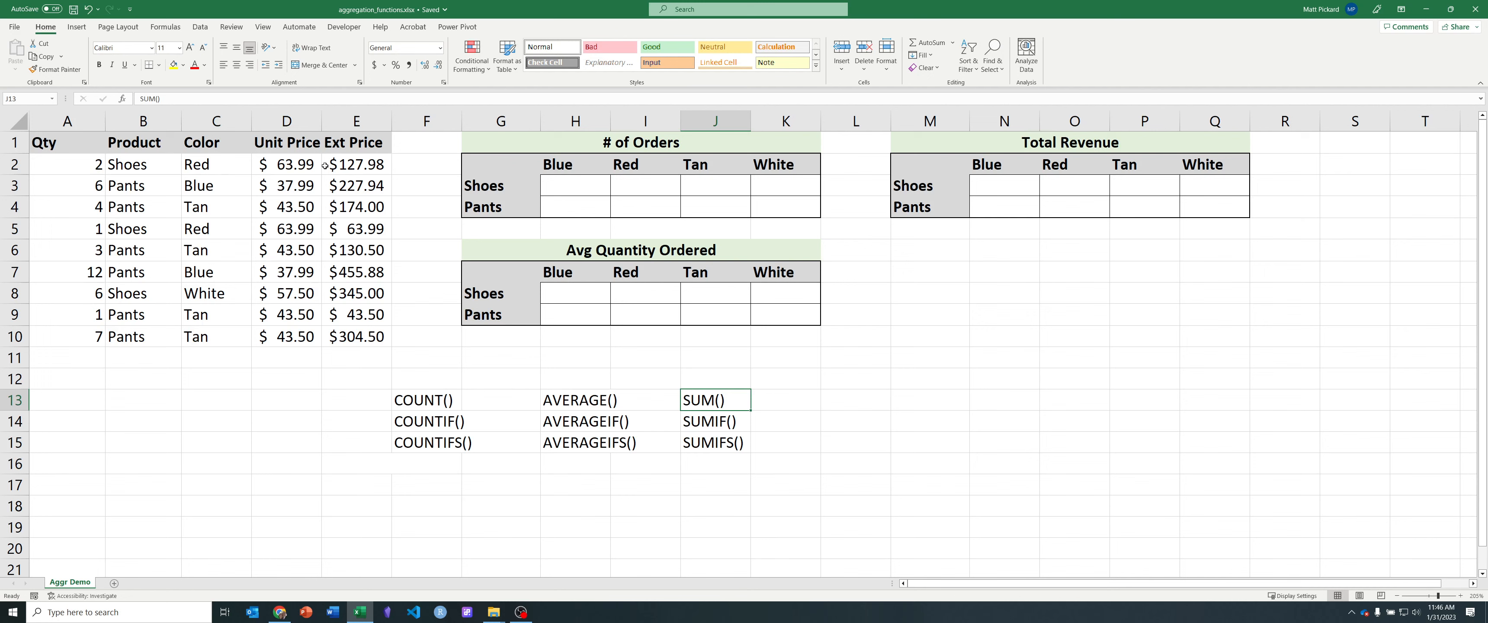
pyautogui.moveTo(325, 166); pyautogui.dragTo(353, 336)
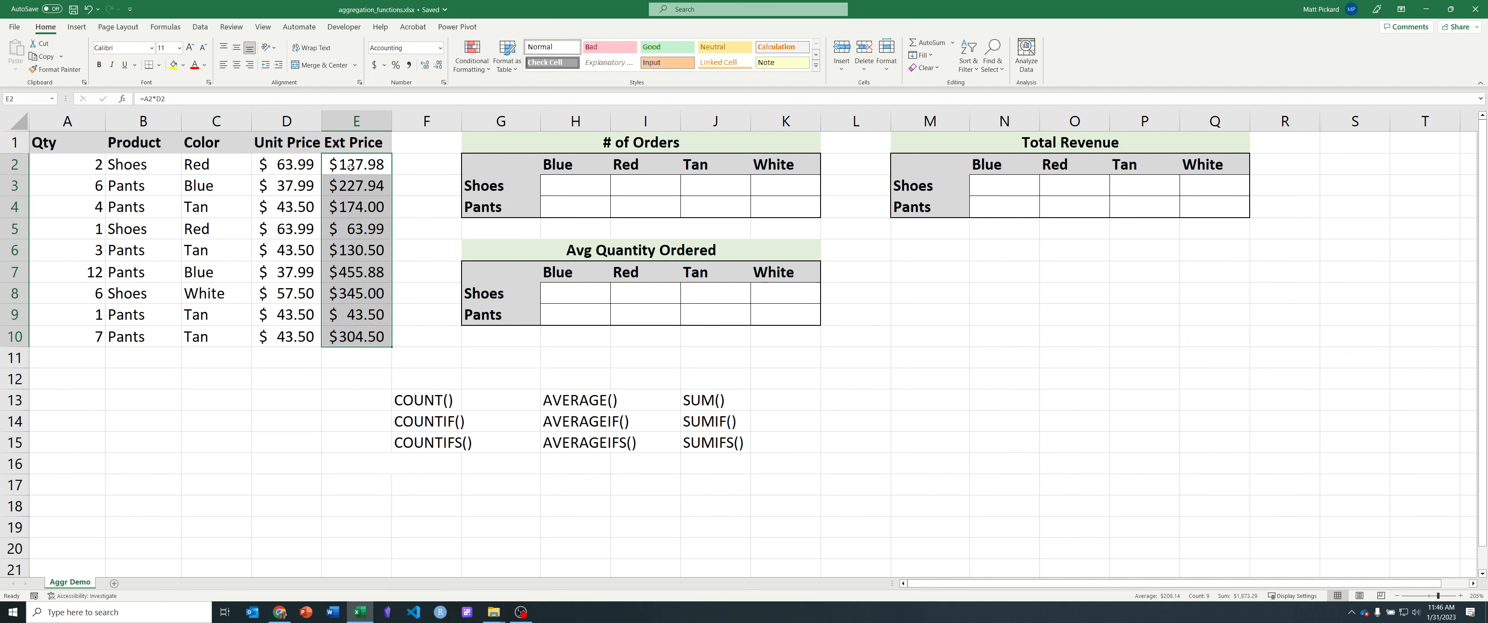
pyautogui.click(428, 420)
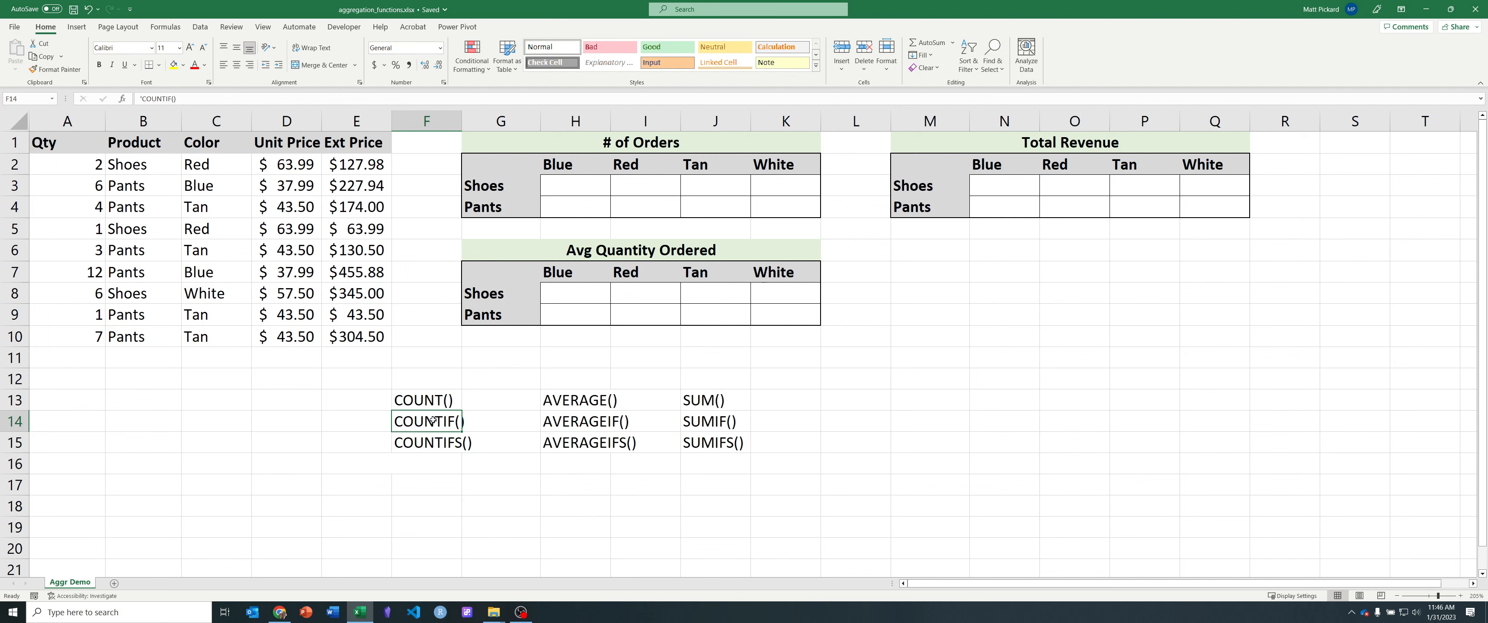
pyautogui.click(583, 426)
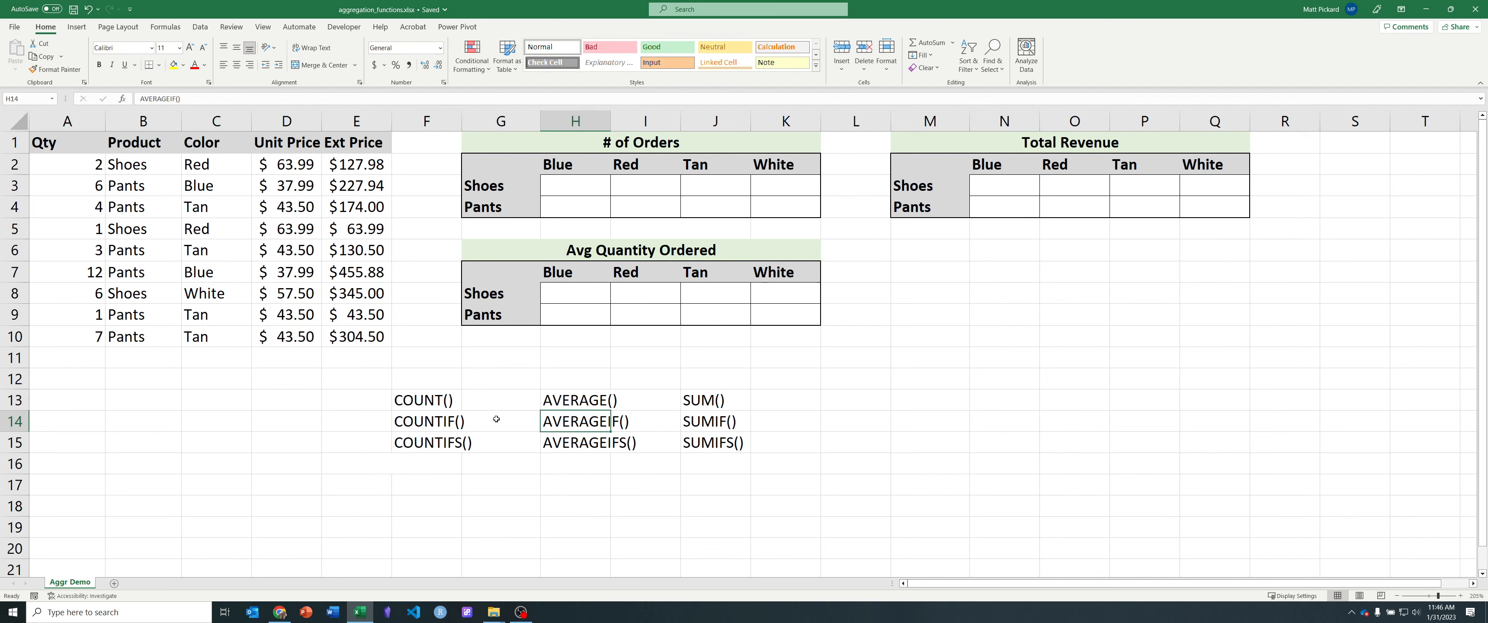
pyautogui.click(429, 422)
pyautogui.click(574, 422)
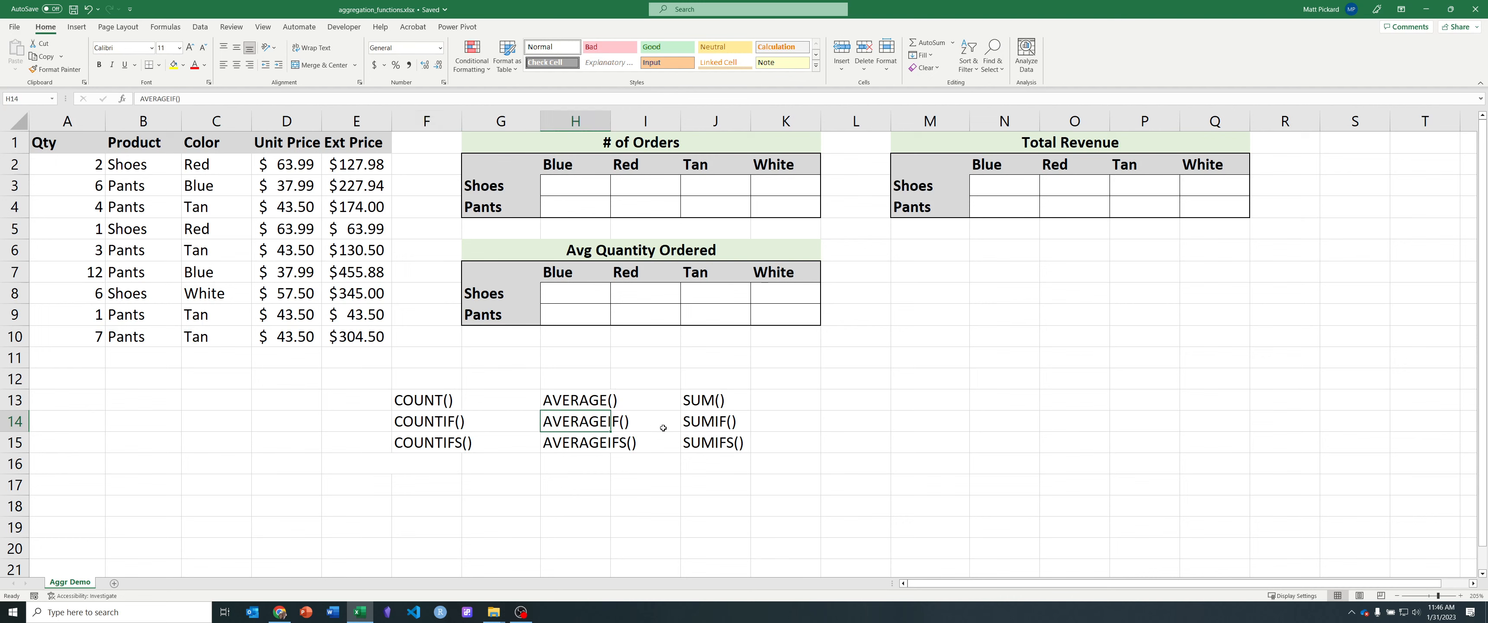
pyautogui.click(716, 421)
pyautogui.click(428, 421)
pyautogui.click(592, 421)
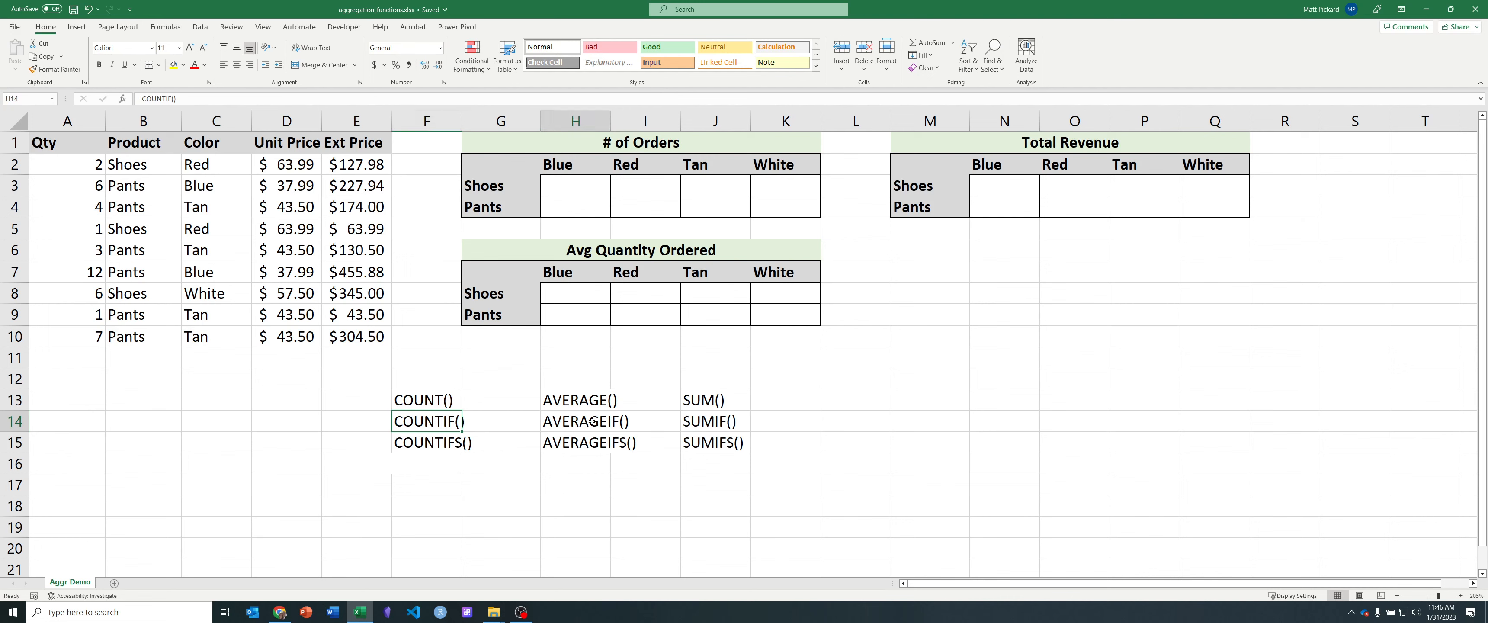
pyautogui.click(699, 422)
pyautogui.click(433, 442)
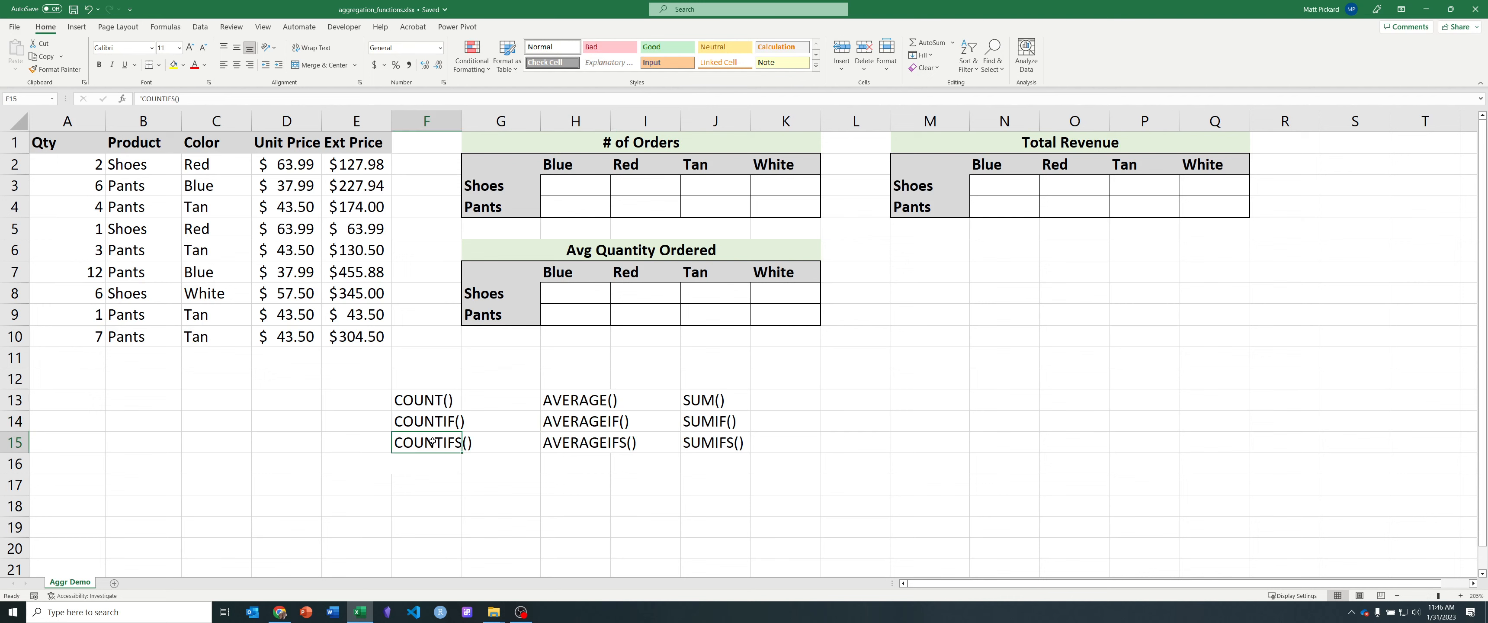
pyautogui.click(571, 444)
pyautogui.click(700, 442)
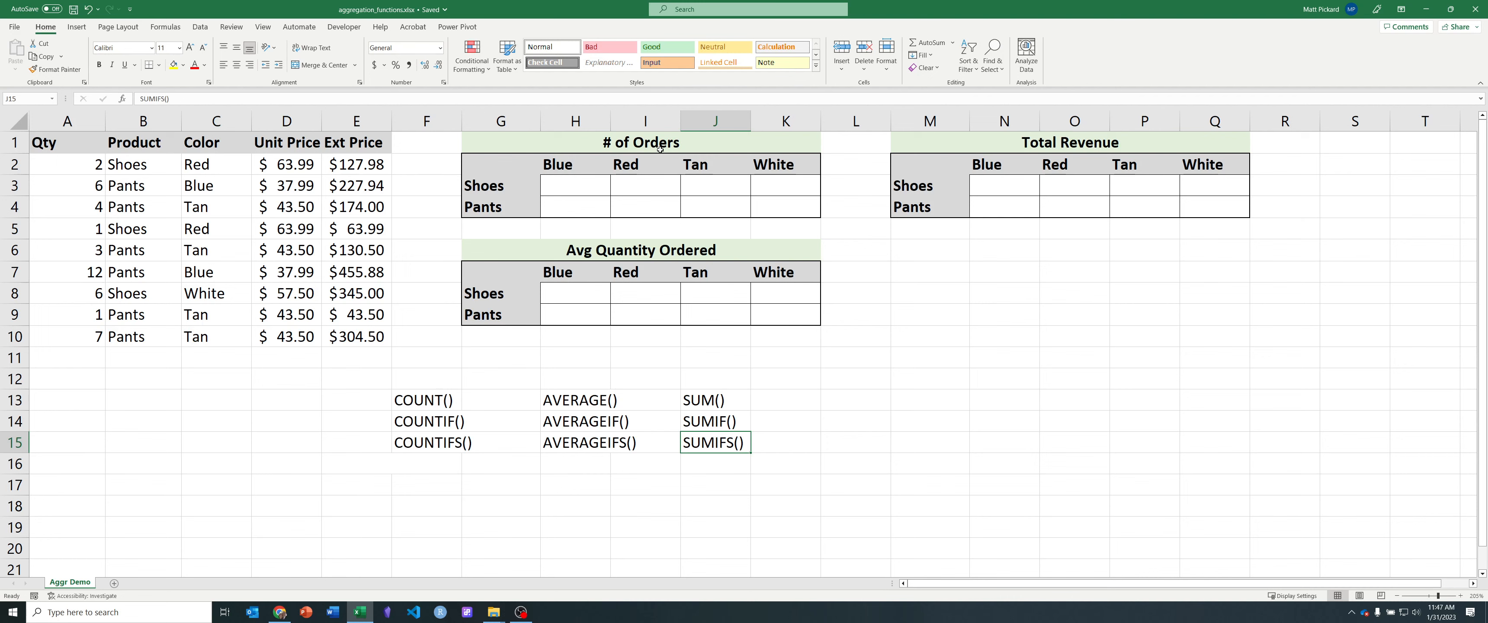
pyautogui.click(586, 182)
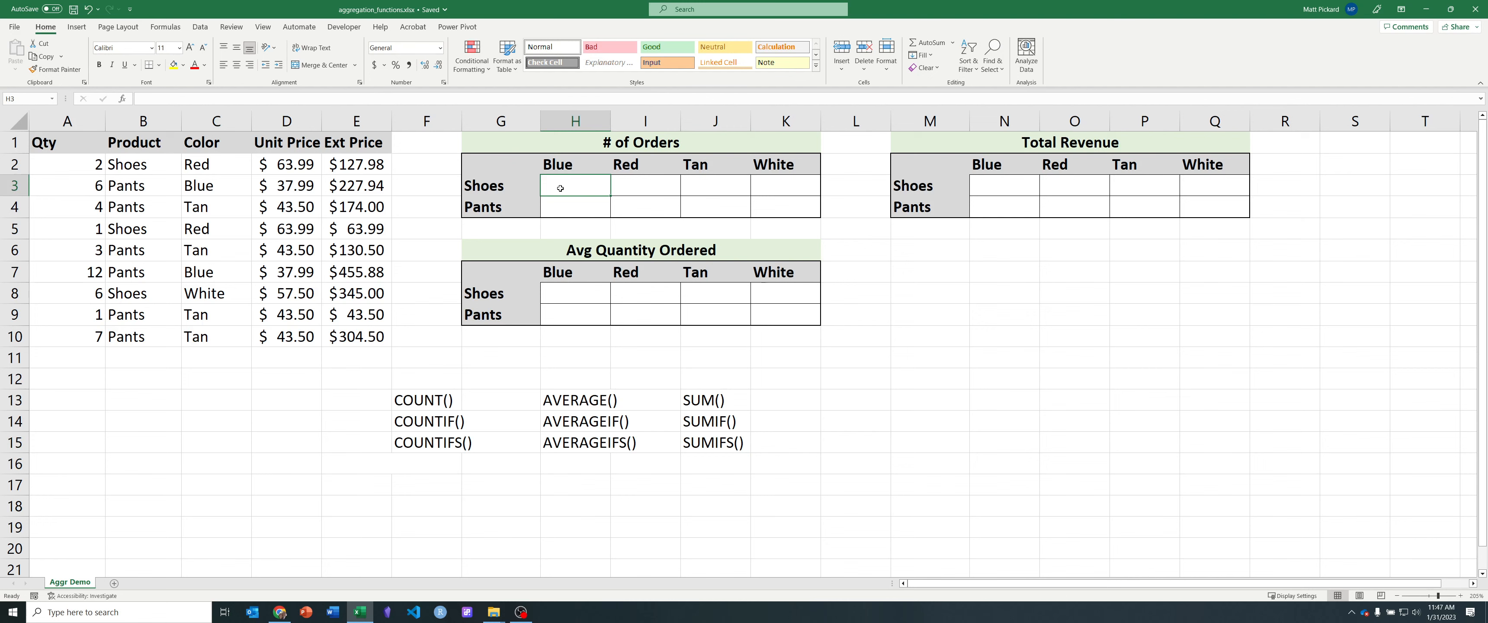
pyautogui.click(641, 207)
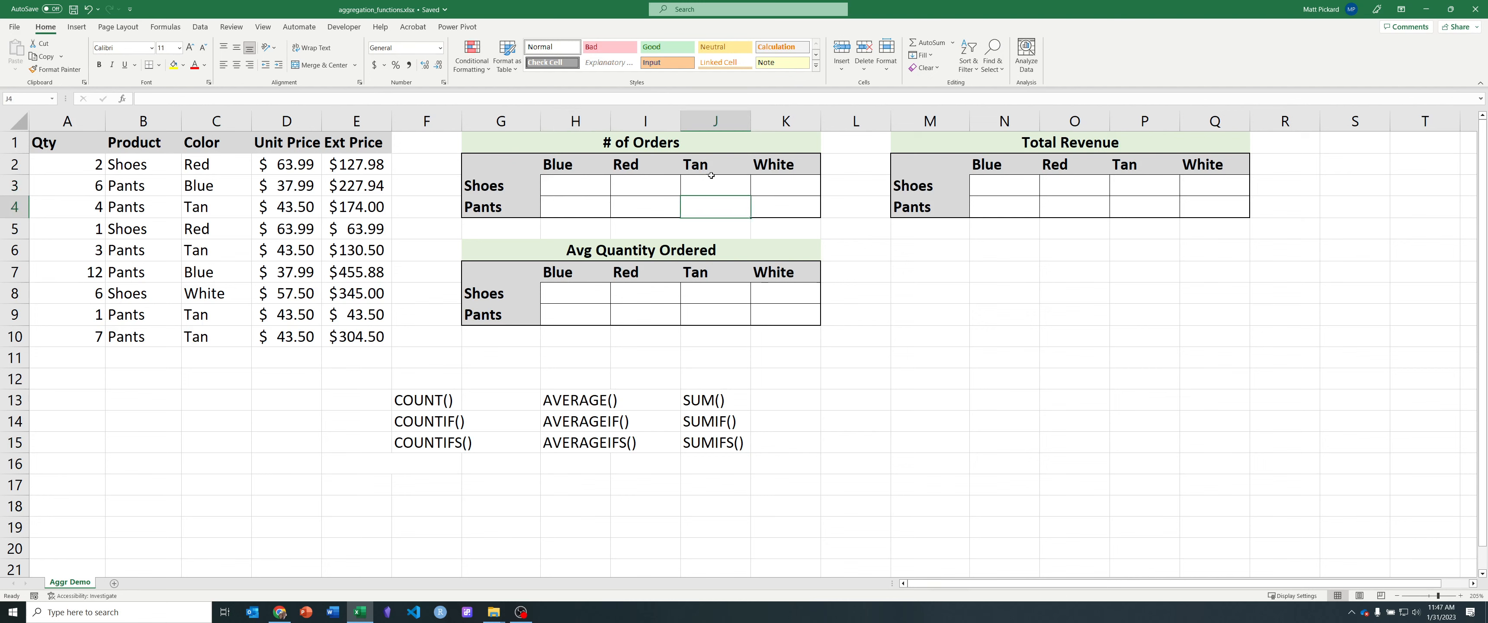
# Try counting blue shoe orders in H3 with =COUNTIFS(B2:B10, "Shoes",C2:C10,"Blue") and clear the cell.
pyautogui.click(582, 185)
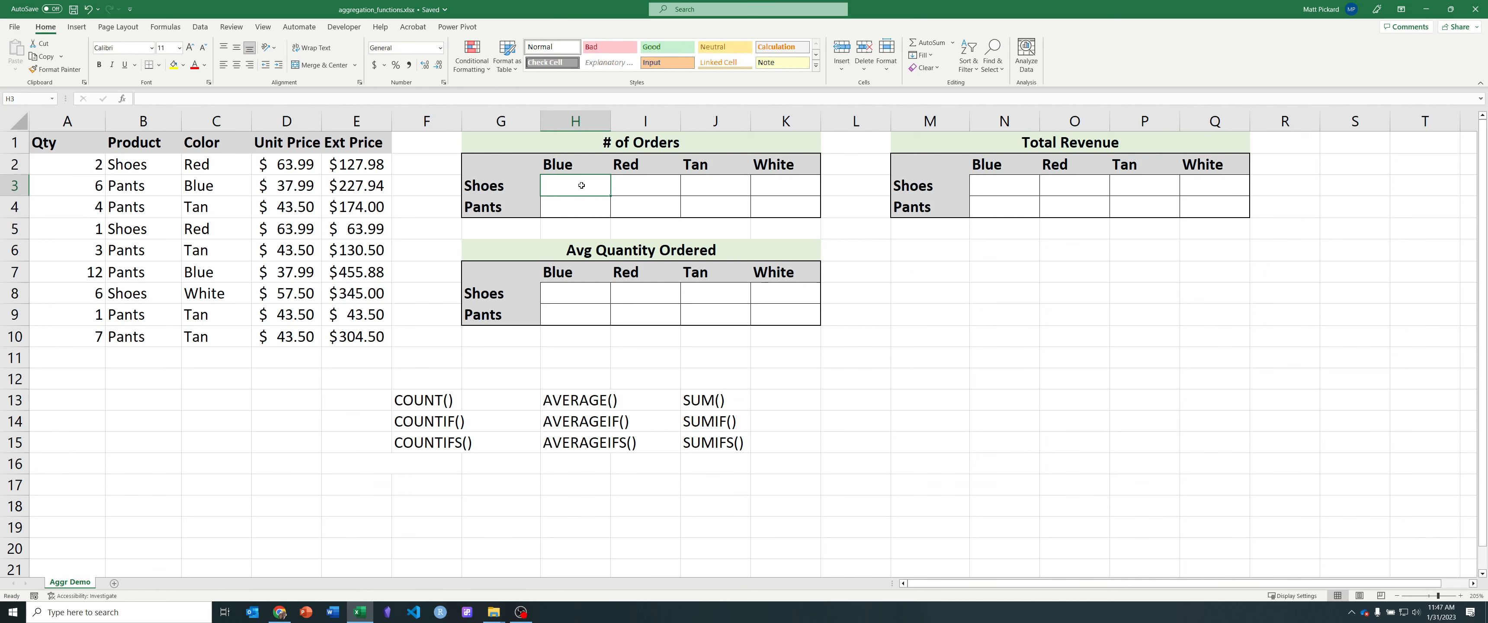
pyautogui.write('=COUNTIFS(')
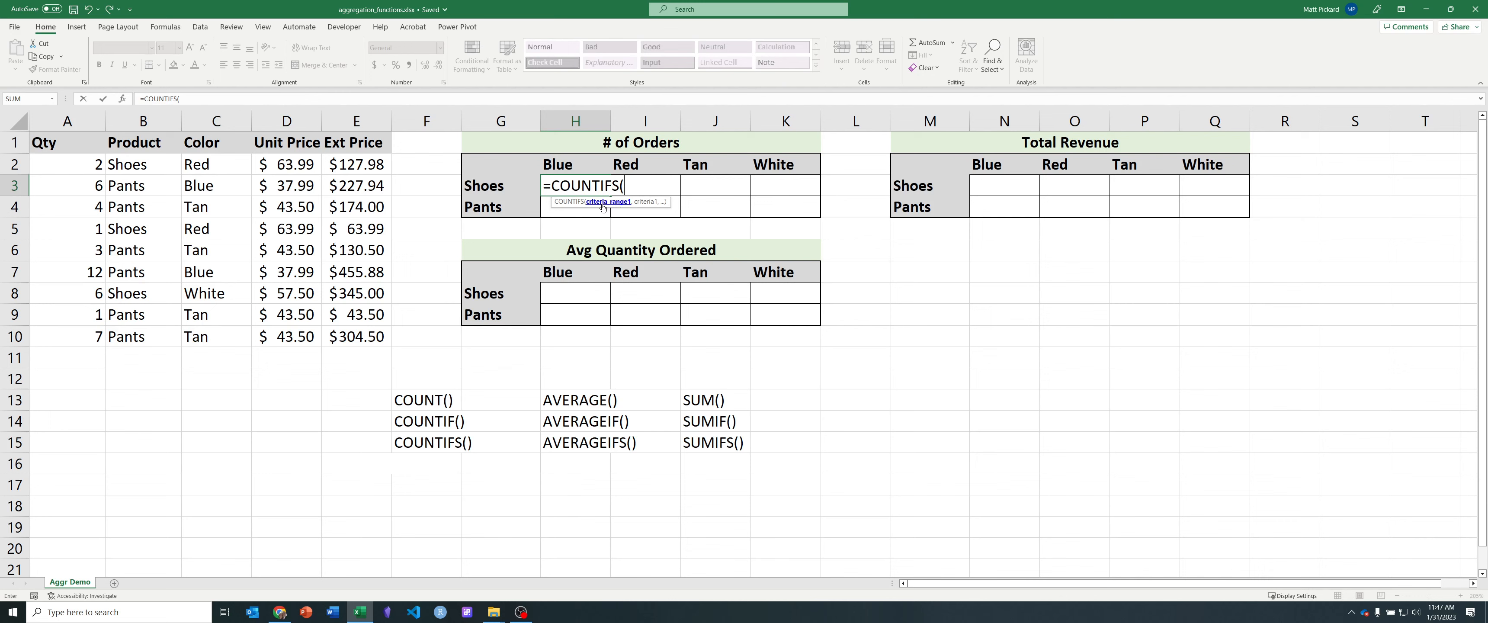
pyautogui.moveTo(133, 164); pyautogui.dragTo(136, 328)
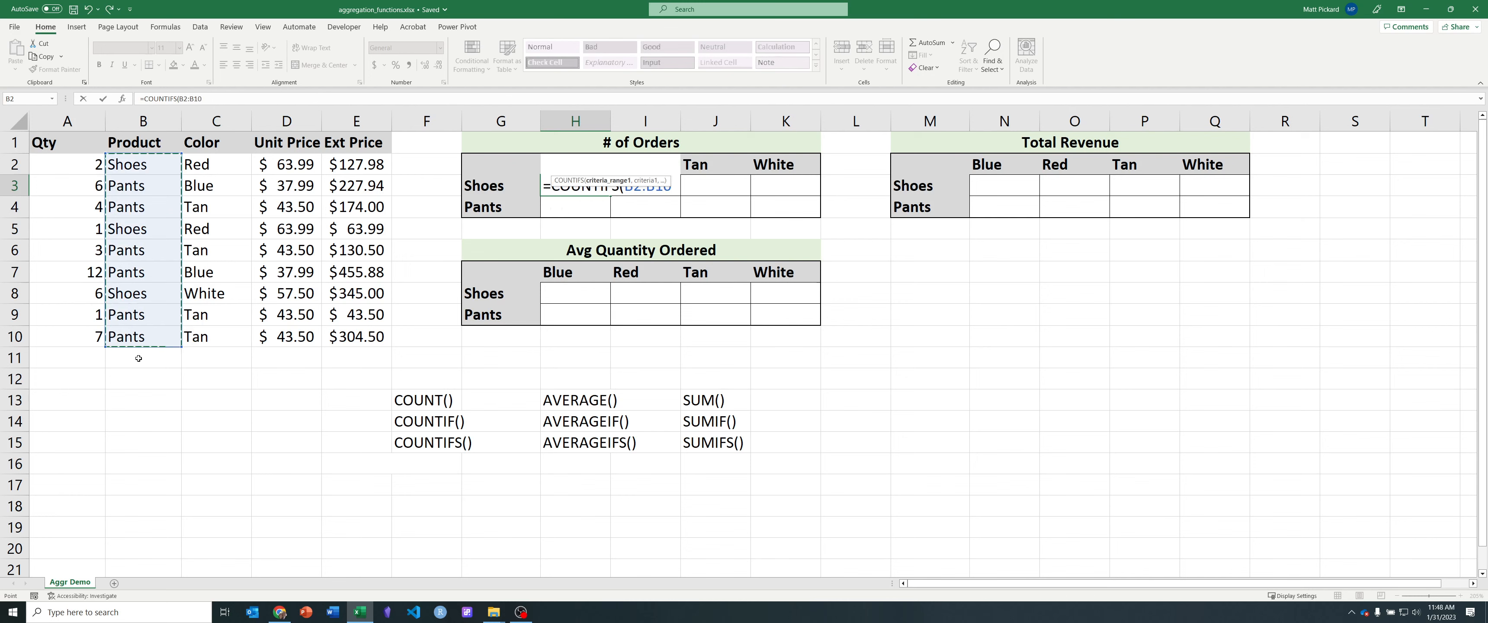
pyautogui.write(', "Shoes"')
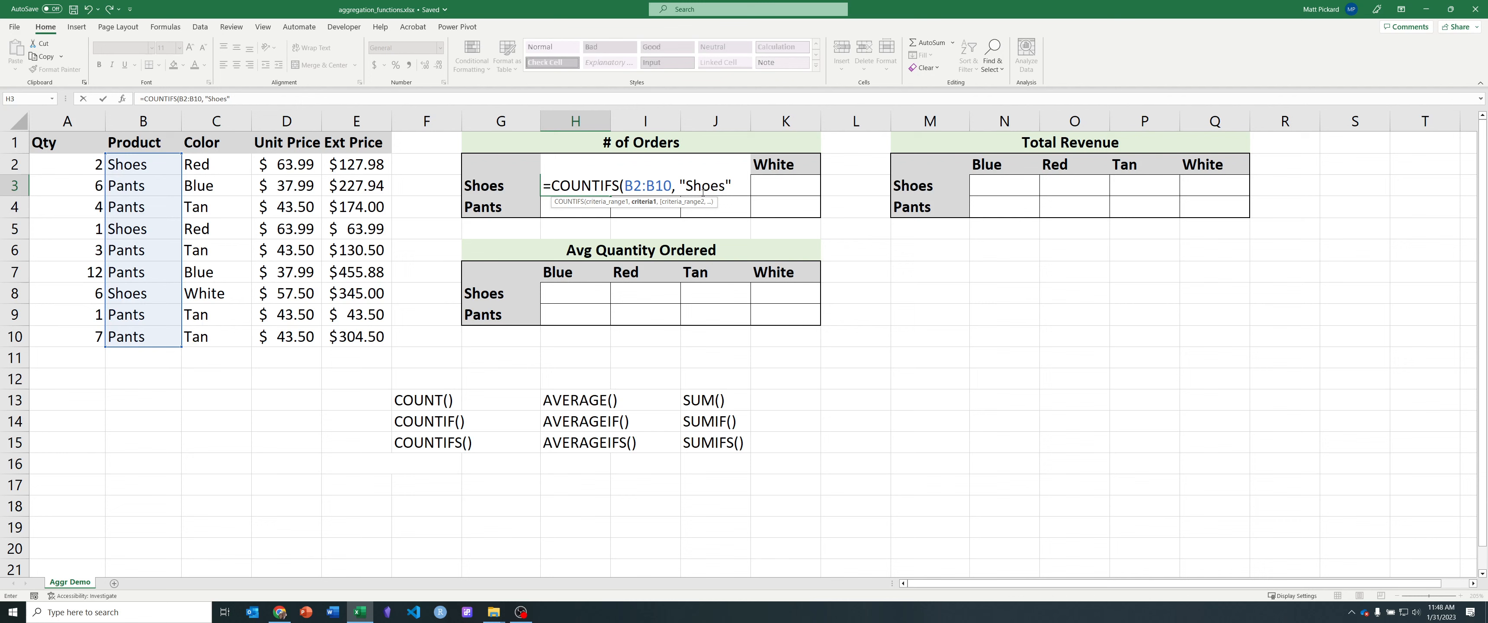
pyautogui.write(',')
pyautogui.moveTo(217, 164); pyautogui.dragTo(217, 336)
pyautogui.write(',"')
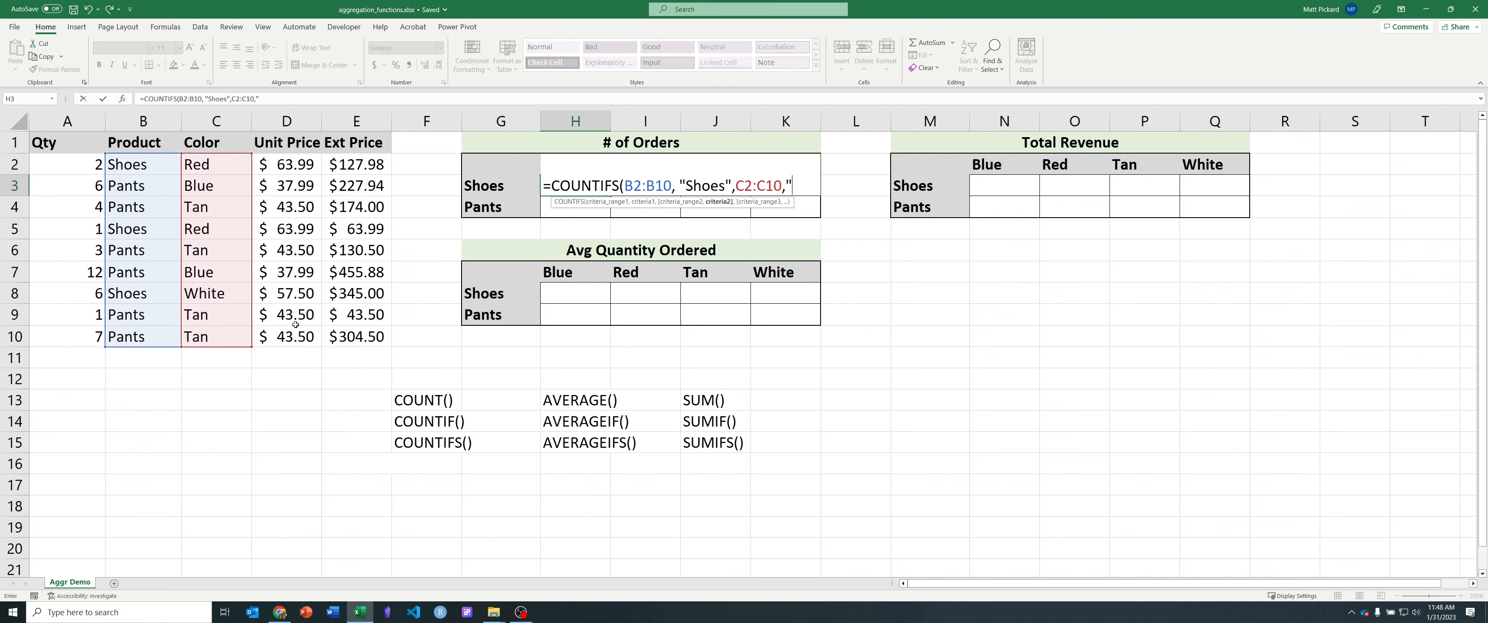
pyautogui.write('Blue")')
pyautogui.press('Return')
pyautogui.click(586, 187)
pyautogui.press('Delete')
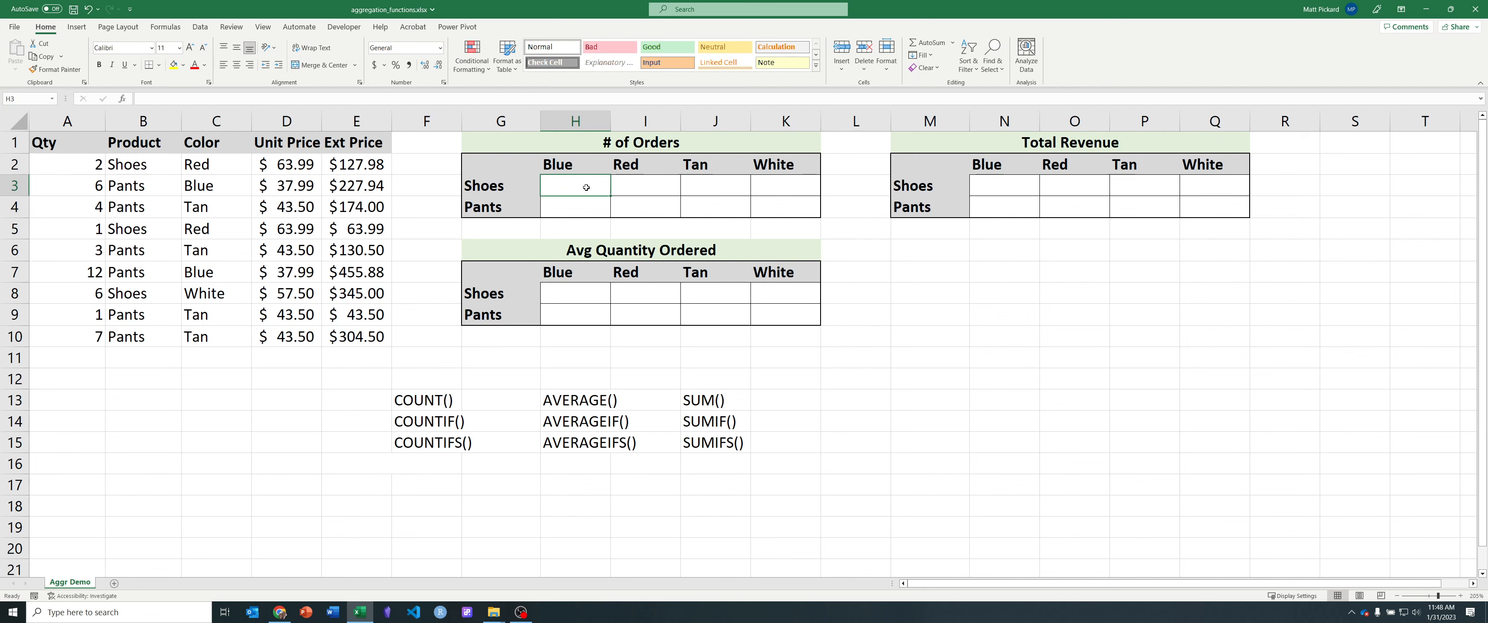
# Start a COUNTIFS formula in H3 with $B$2:$B$10 as the product range and $G3 as its criterion.
pyautogui.write('=COUNTIF')
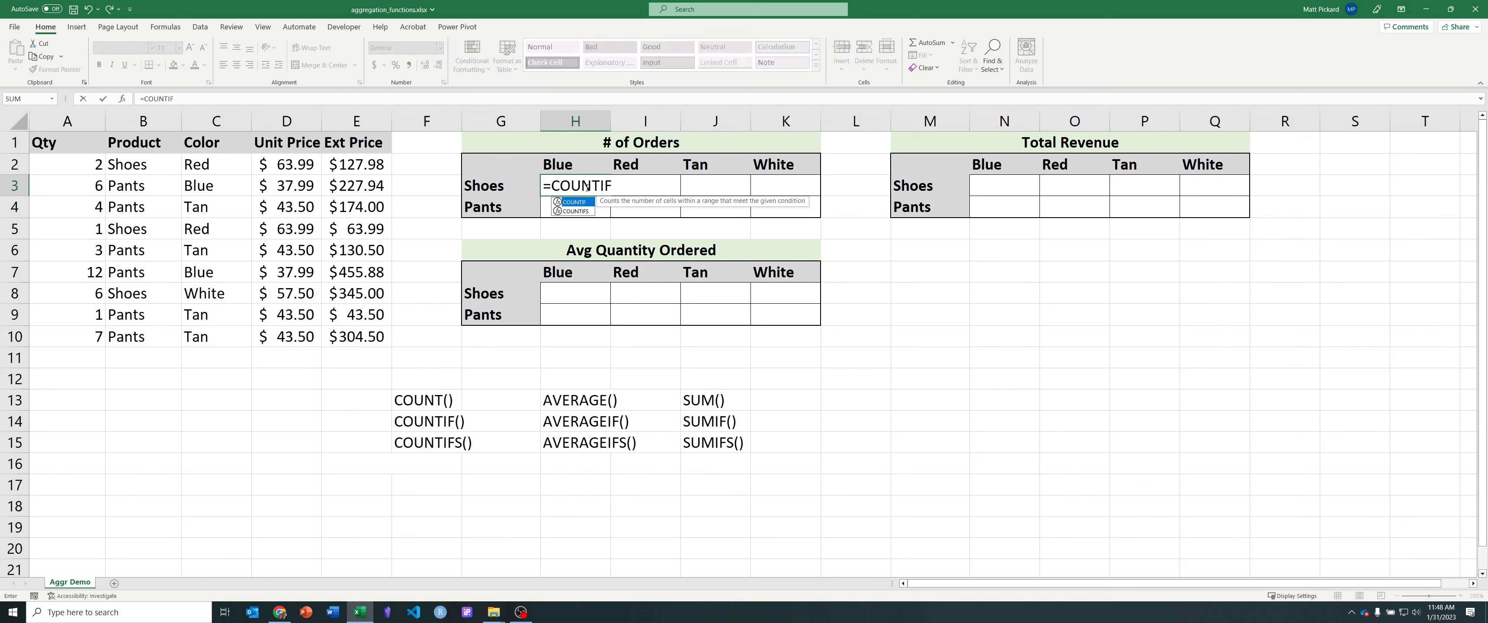
pyautogui.write('S(')
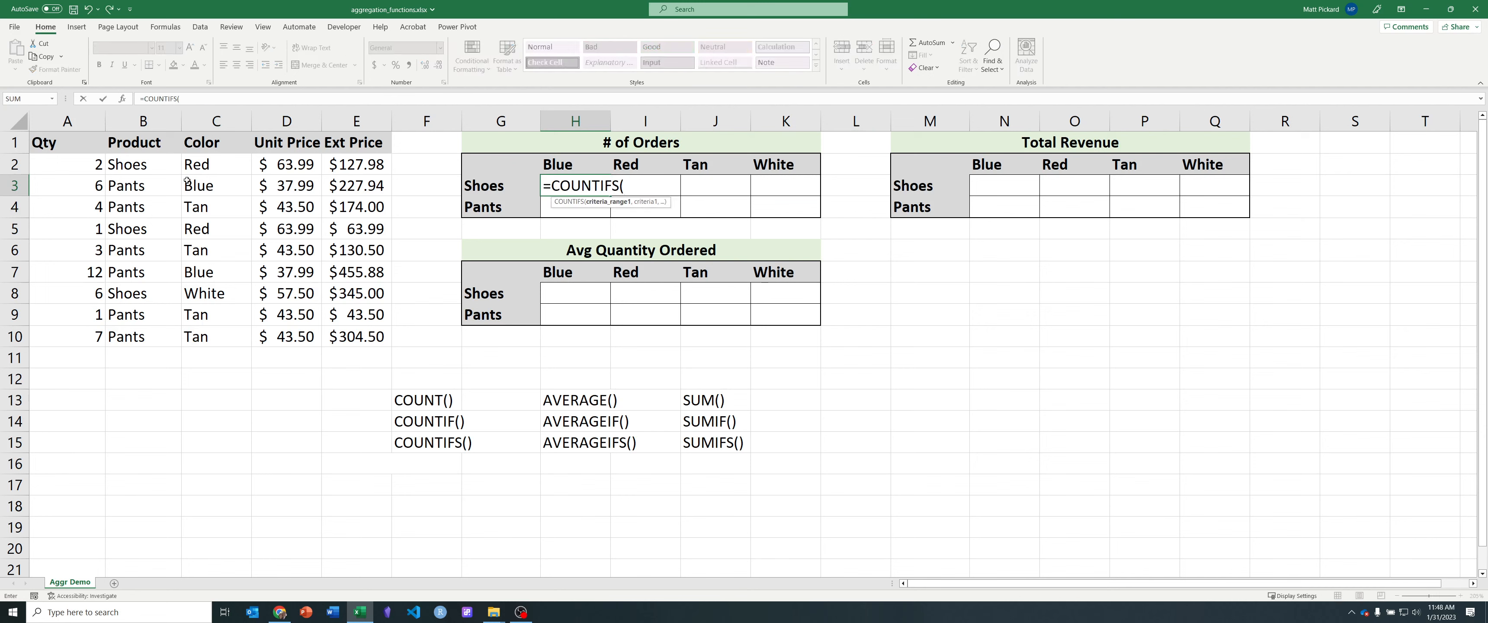
pyautogui.moveTo(163, 172); pyautogui.dragTo(145, 337)
pyautogui.press('F4')
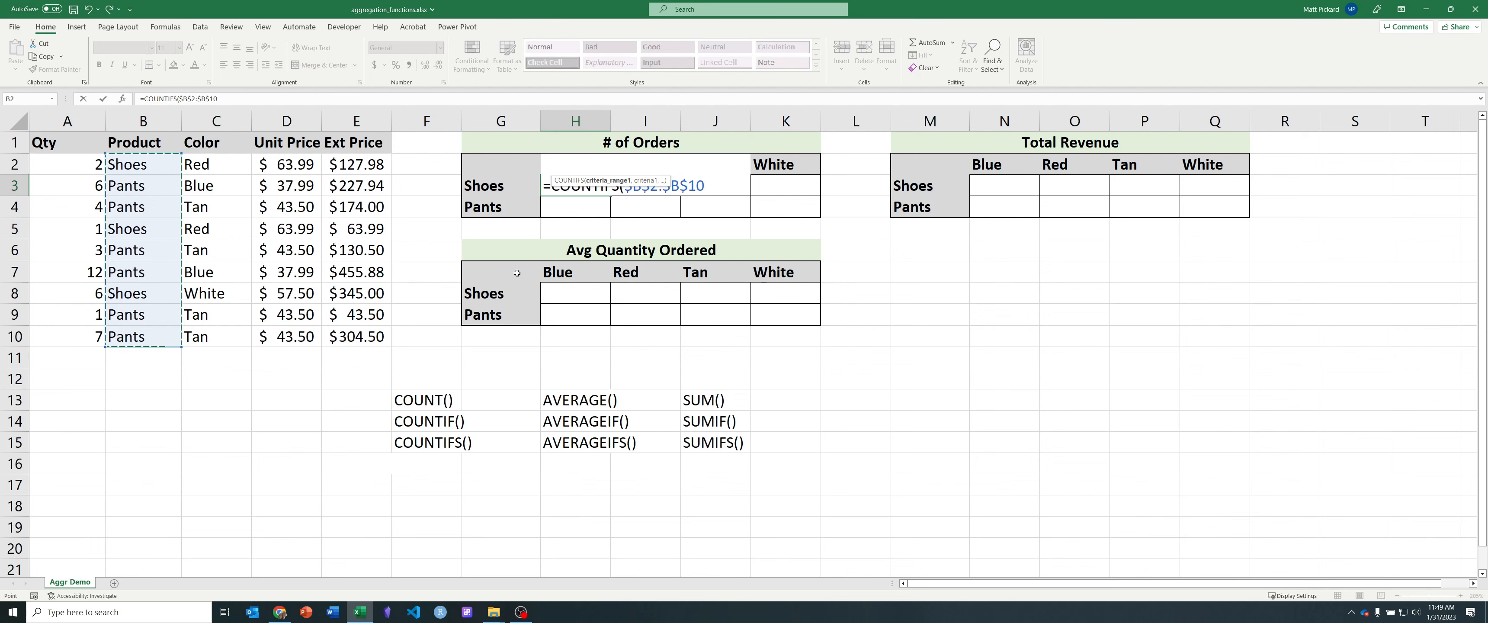
pyautogui.write(',')
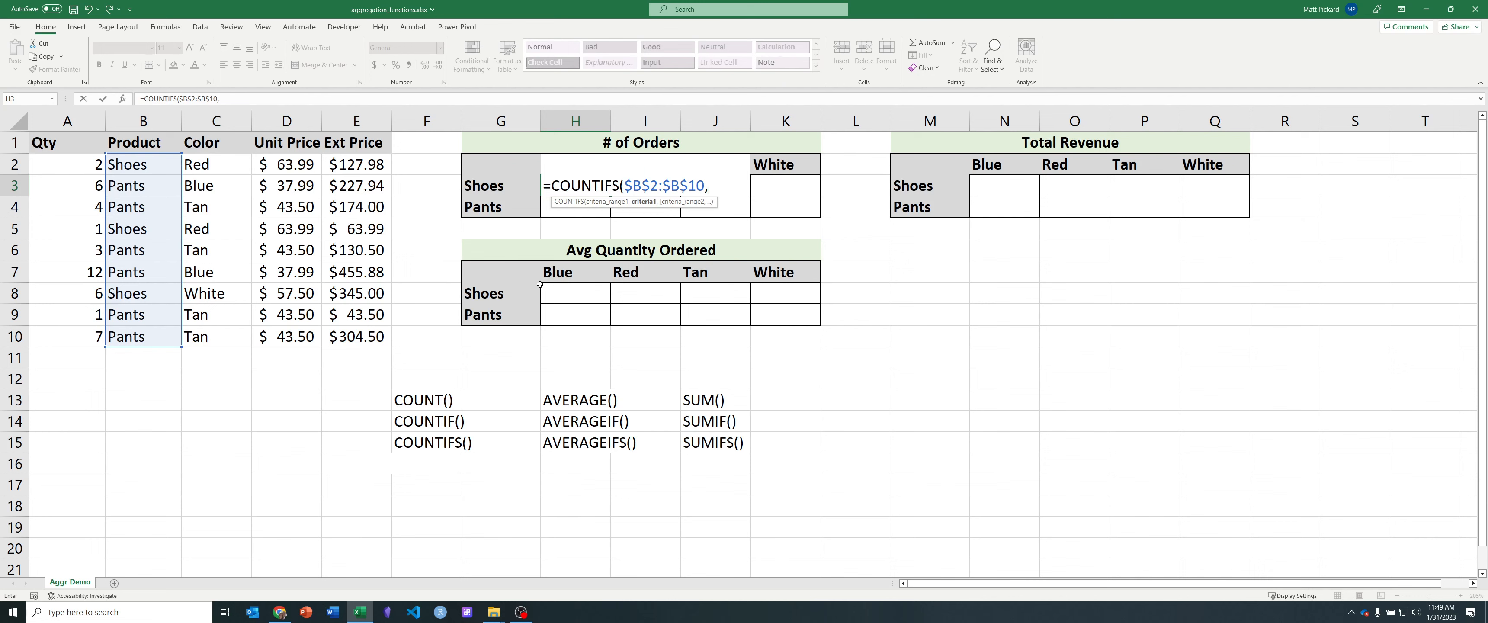
pyautogui.click(491, 185)
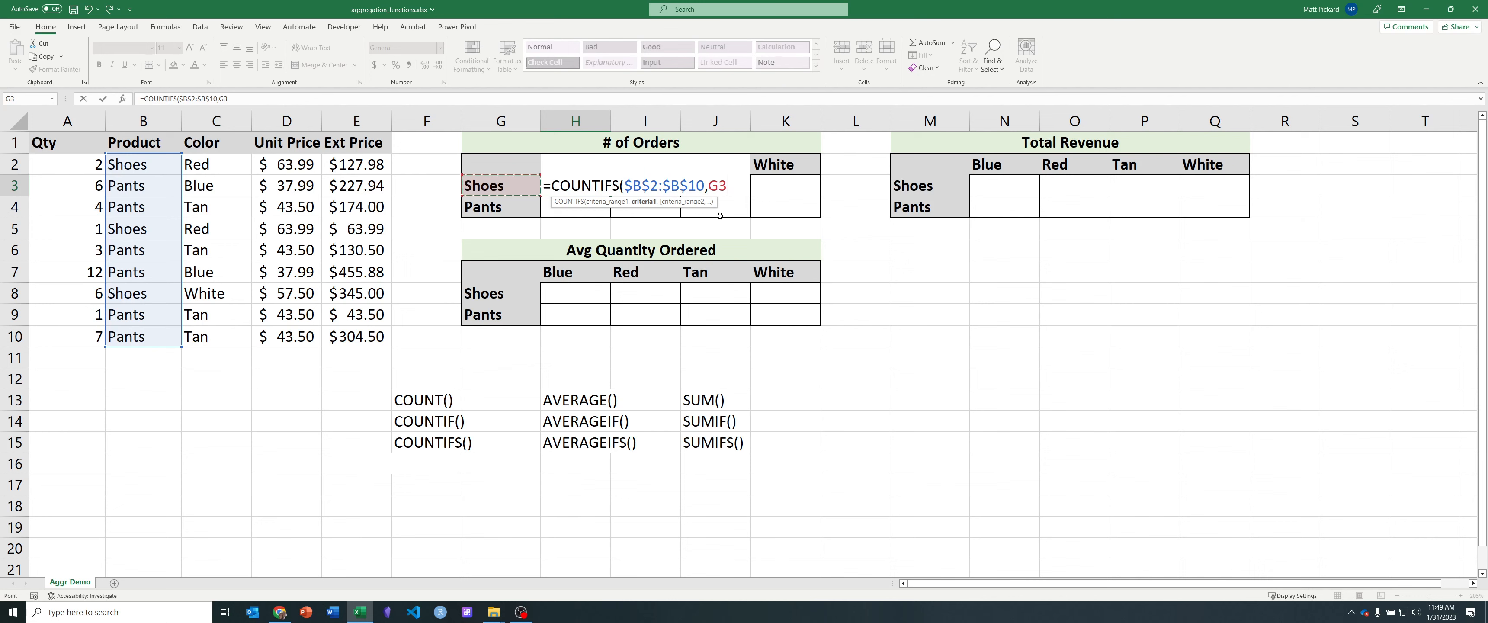
pyautogui.press('F4')
pyautogui.press('F4')
pyautogui.press('F4')
pyautogui.write(',')
# Complete the H3 COUNTIFS formula with color range $C$2:$C$10 and criterion H$2, keeping H3 selected.
pyautogui.moveTo(213, 164); pyautogui.dragTo(218, 338)
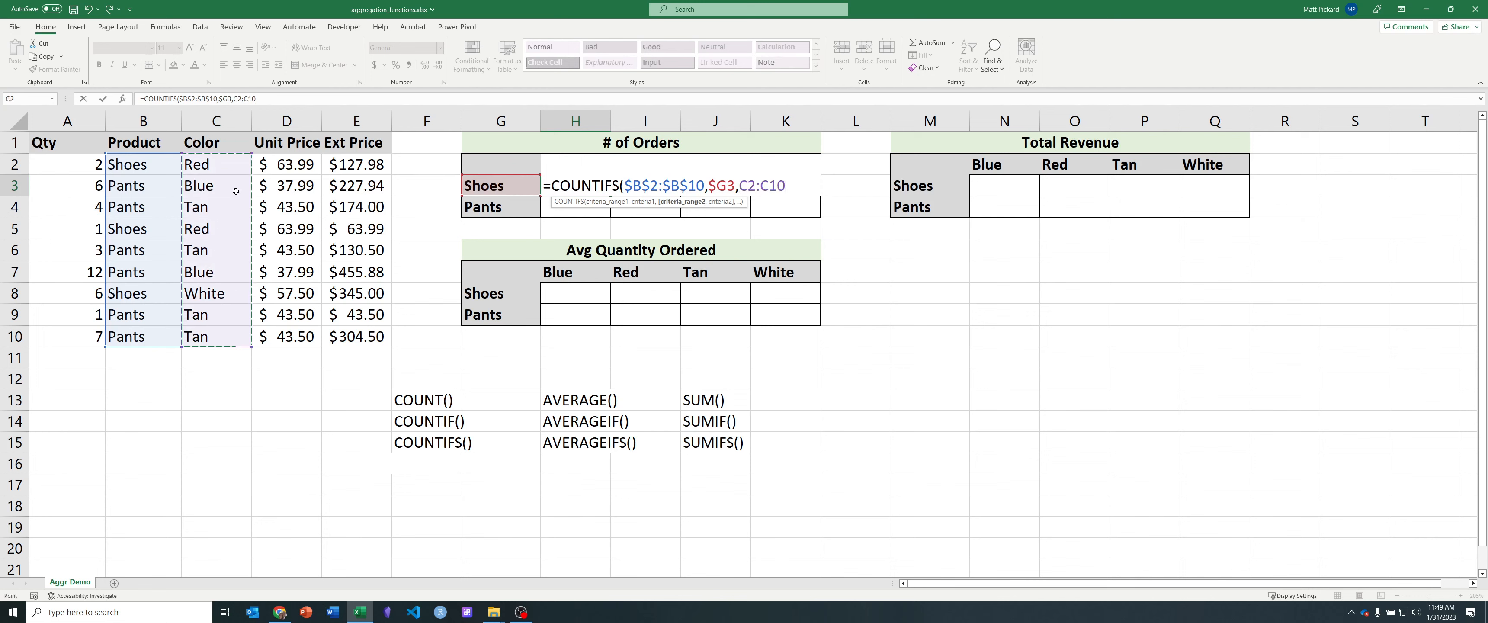
pyautogui.press('F4')
pyautogui.write(',')
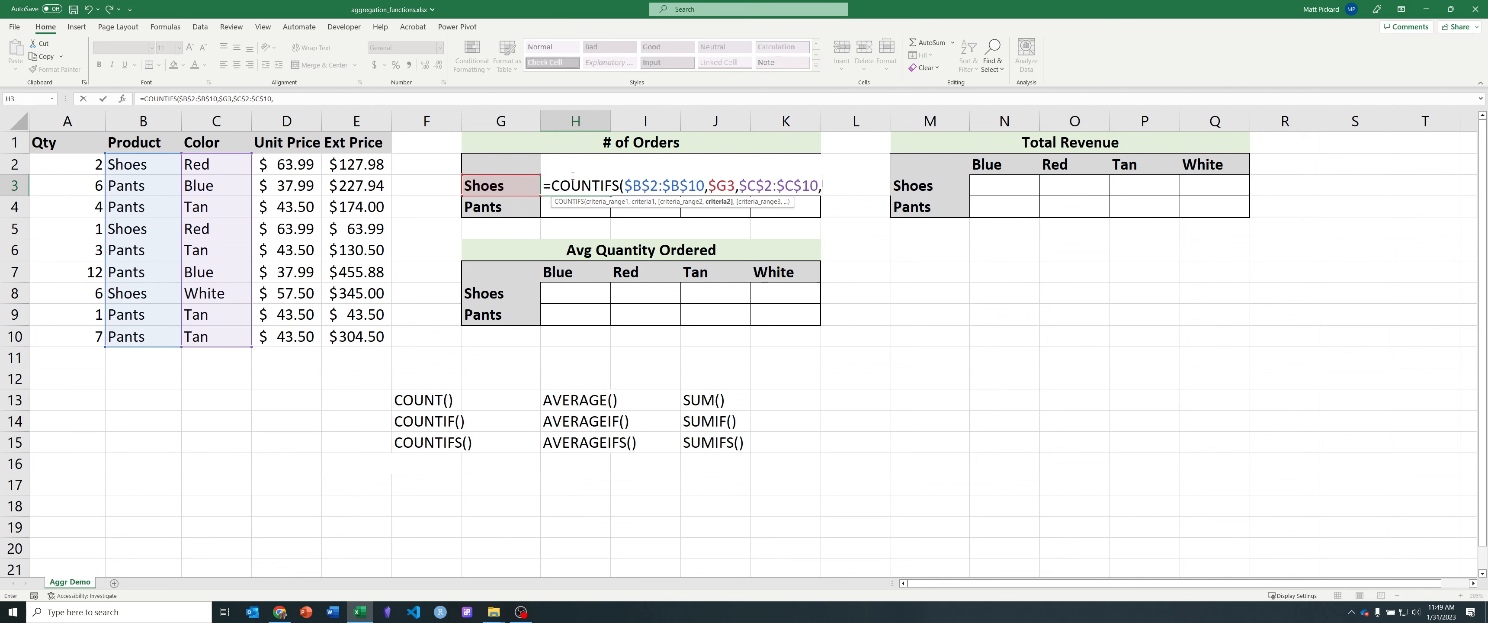
pyautogui.press('Up')
pyautogui.press('F4')
pyautogui.press('F4')
pyautogui.hotkey('ctrl', 'Return')
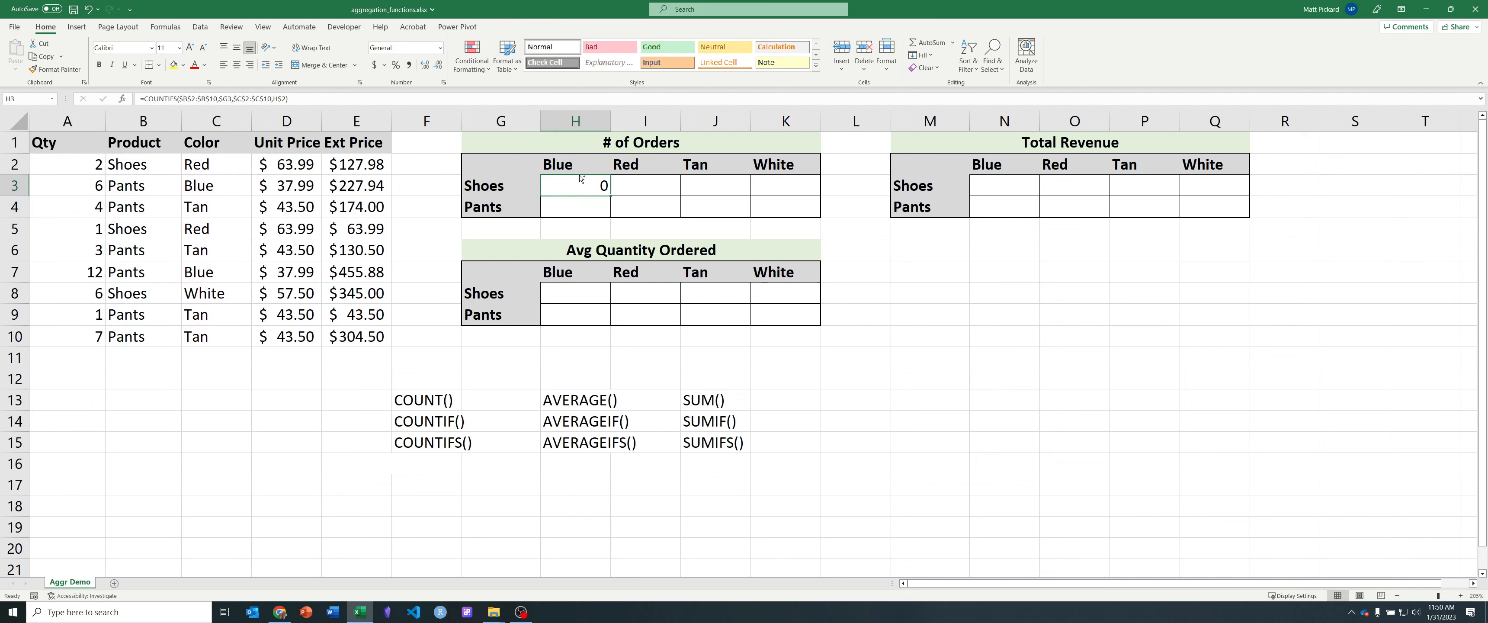
# Copy the H3 formula to the whole # of Orders grid, H3:K4, and check the references in J4.
pyautogui.hotkey('ctrl', 'c')
pyautogui.moveTo(579, 183); pyautogui.dragTo(786, 206)
pyautogui.hotkey('ctrl', 'v')
pyautogui.click(645, 207)
pyautogui.doubleClick(724, 208)
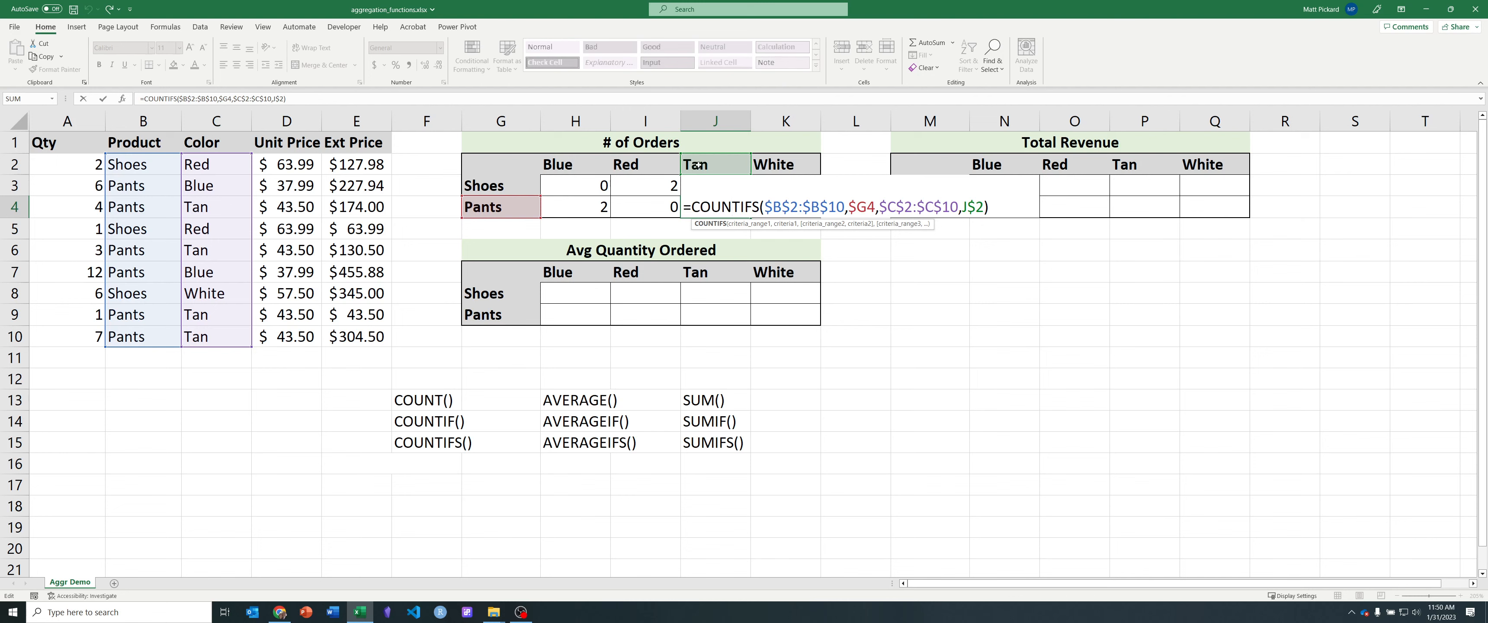
pyautogui.press('Return')
# Start an AVERAGEIFS formula in H8 of the Avg Quantity Ordered table with average range $A$2:$A$10.
pyautogui.press('Right')
pyautogui.press('Right')
pyautogui.press('Down')
pyautogui.press('Down')
pyautogui.press('Down')
pyautogui.press('Left')
pyautogui.press('Left')
pyautogui.press('Left')
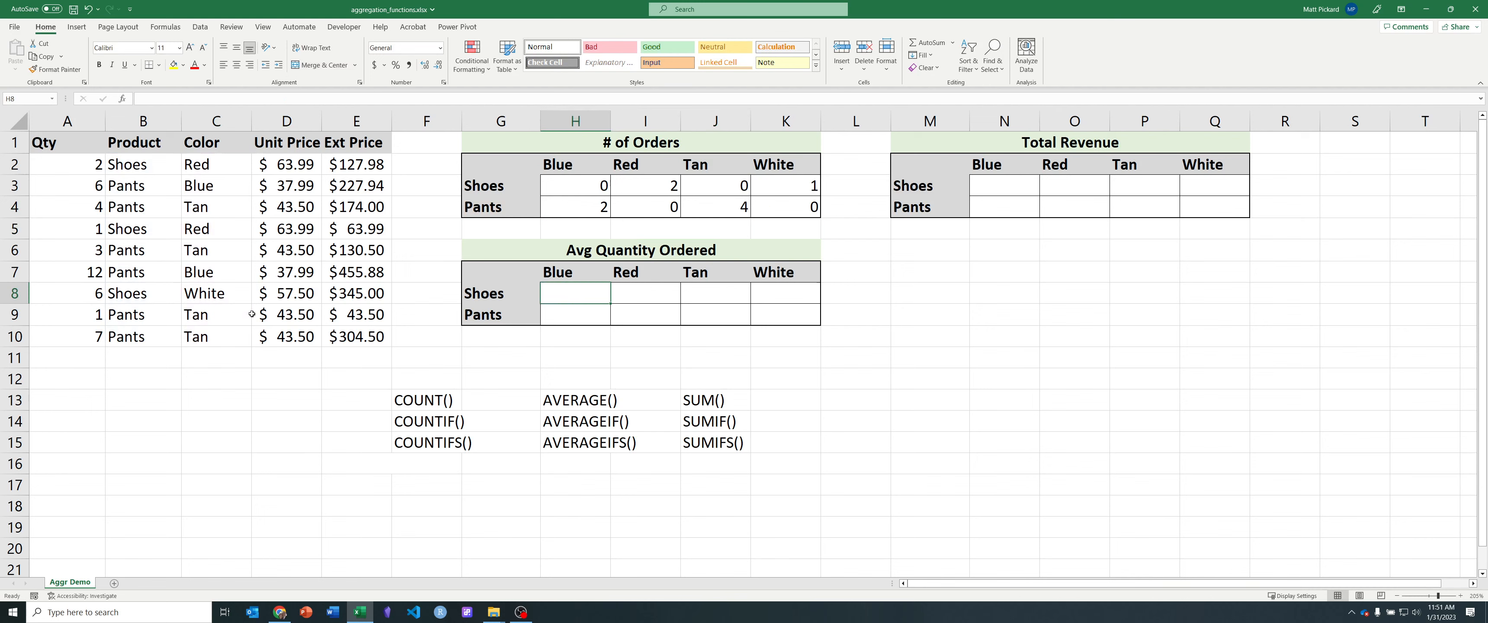
pyautogui.write('=AVER')
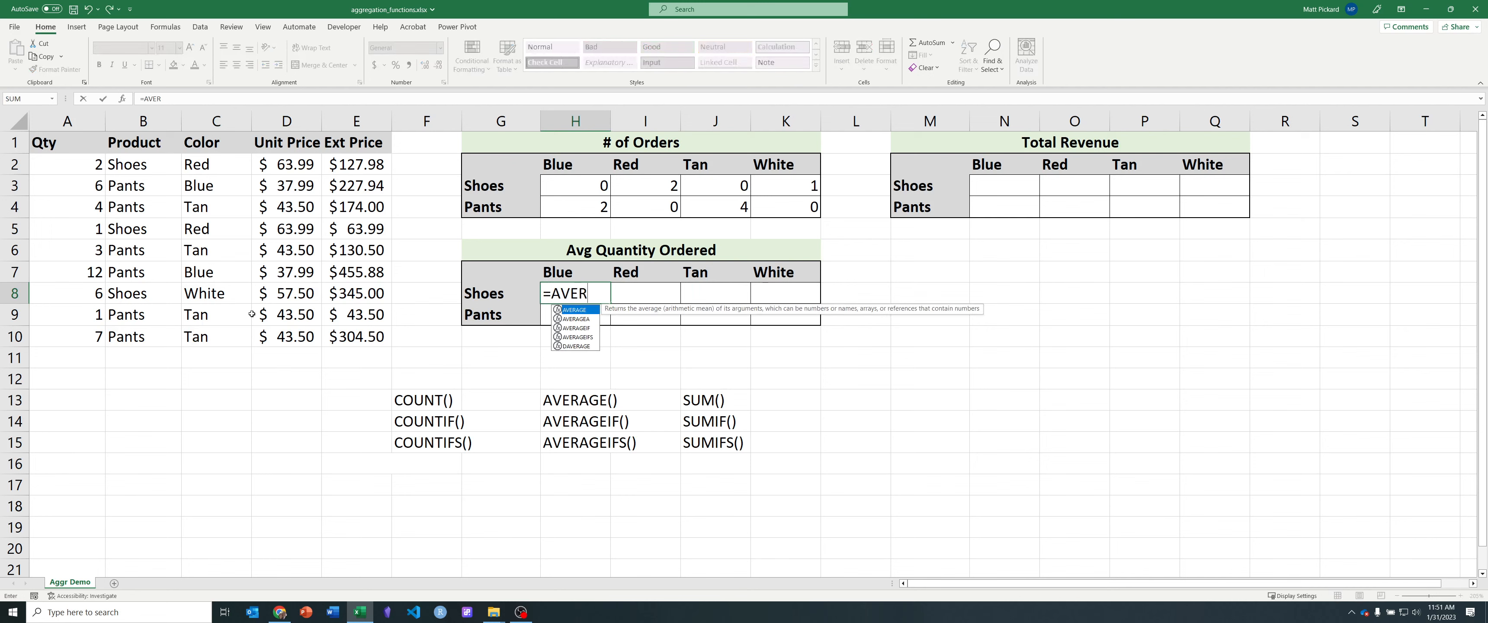
pyautogui.write('AGEIFS(')
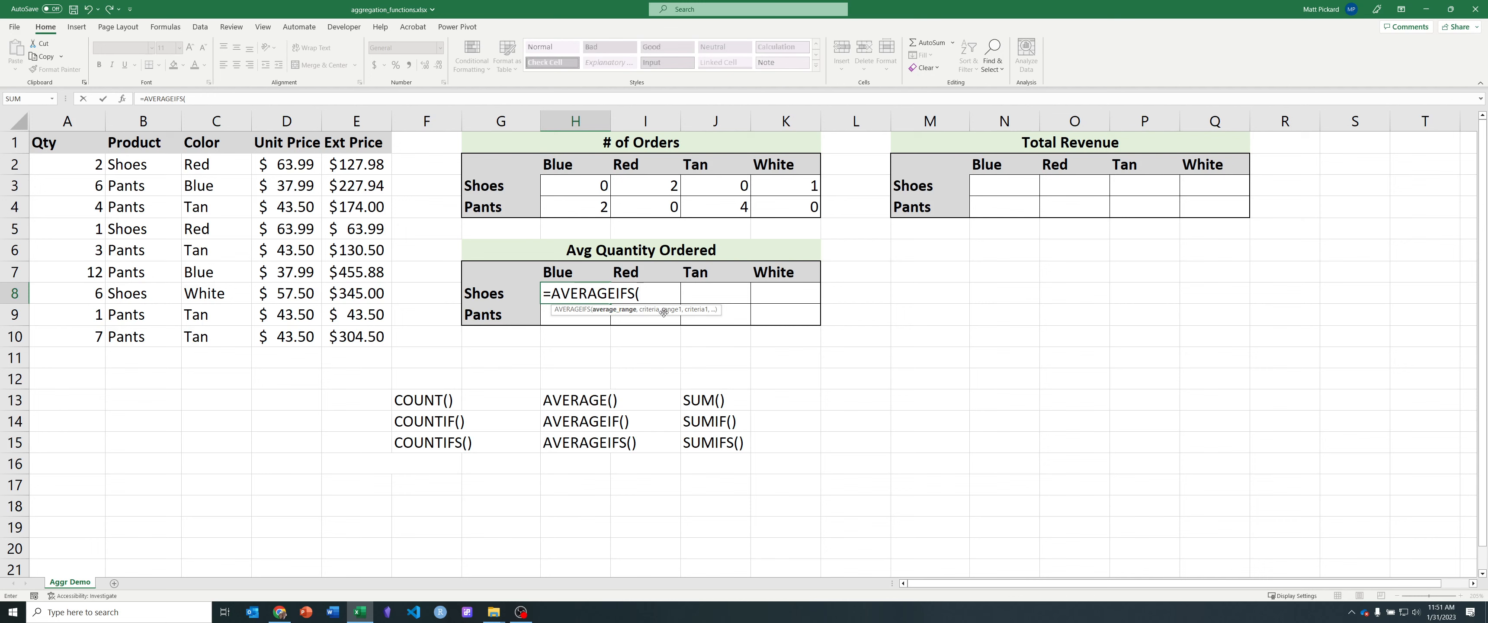
pyautogui.moveTo(69, 164); pyautogui.dragTo(74, 341)
pyautogui.press('F4')
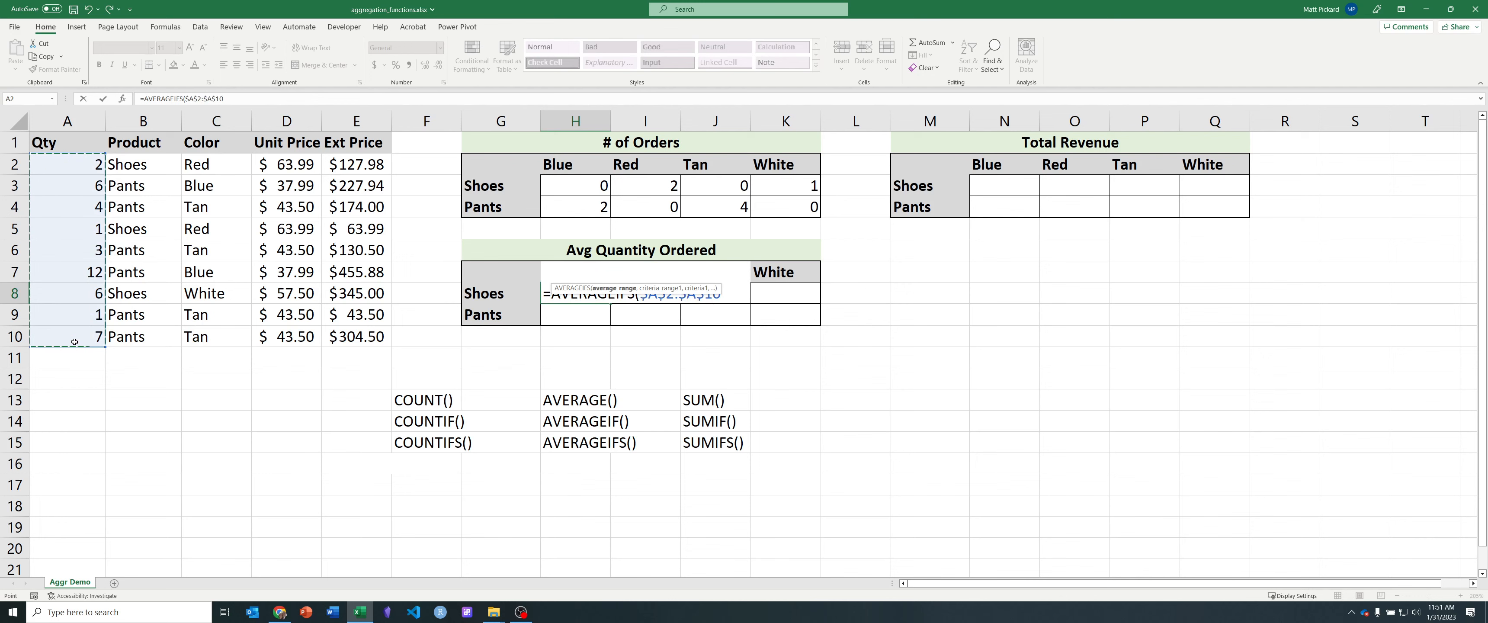
# Add the product range $B$2:$B$10 with criterion $G8 to the AVERAGEIFS formula in H8.
pyautogui.write(',')
pyautogui.moveTo(138, 164); pyautogui.dragTo(145, 335)
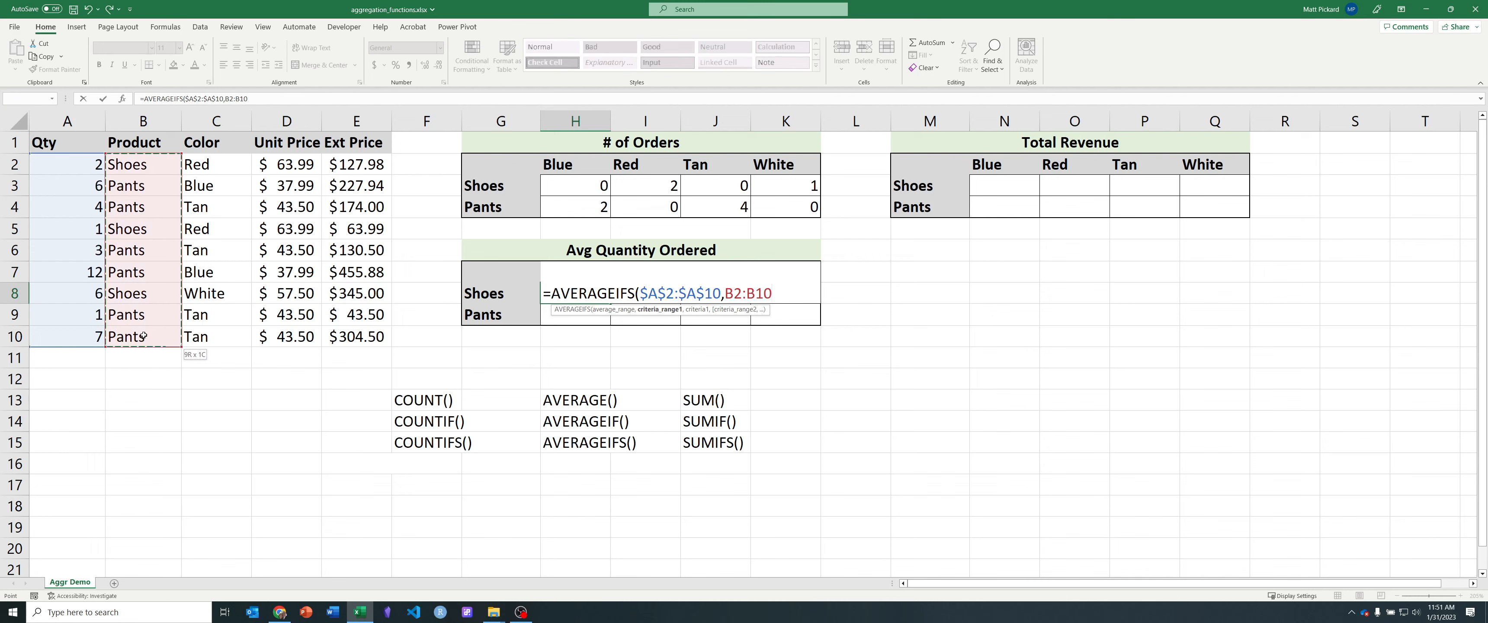
pyautogui.press('F4')
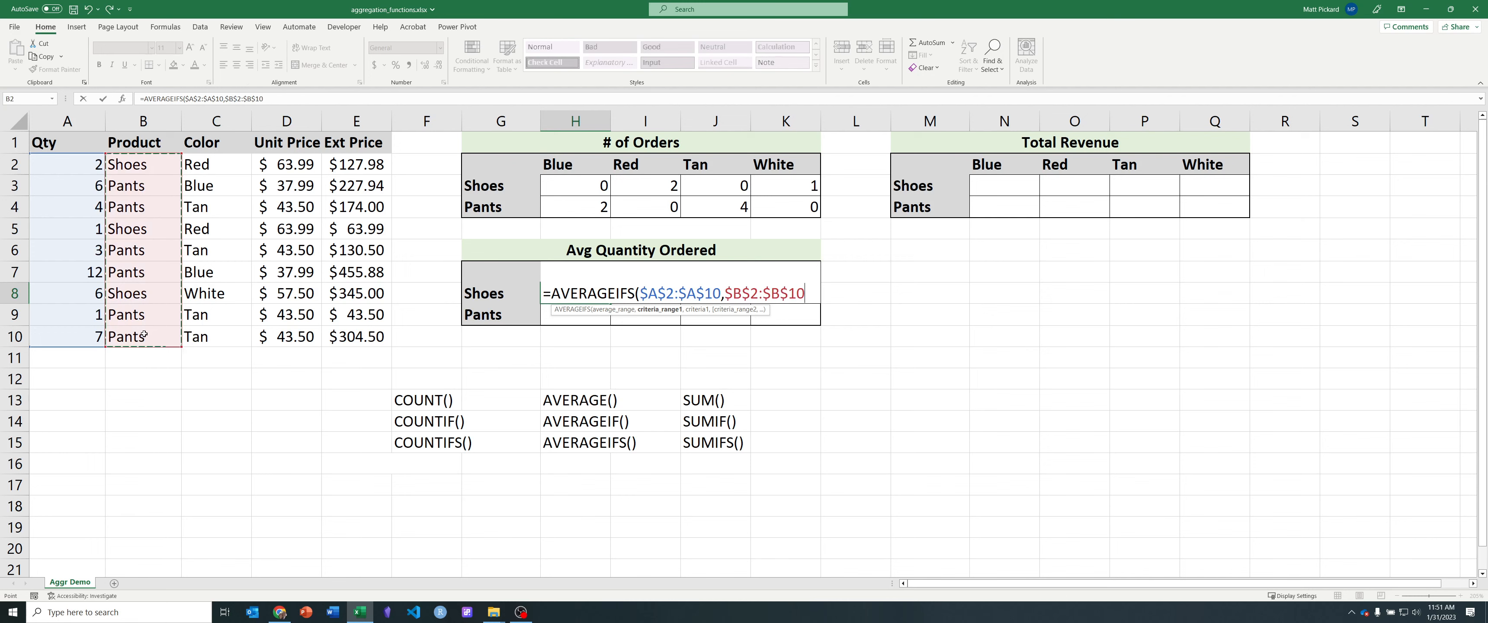
pyautogui.write(',')
pyautogui.click(508, 292)
pyautogui.press('F4')
pyautogui.press('F4')
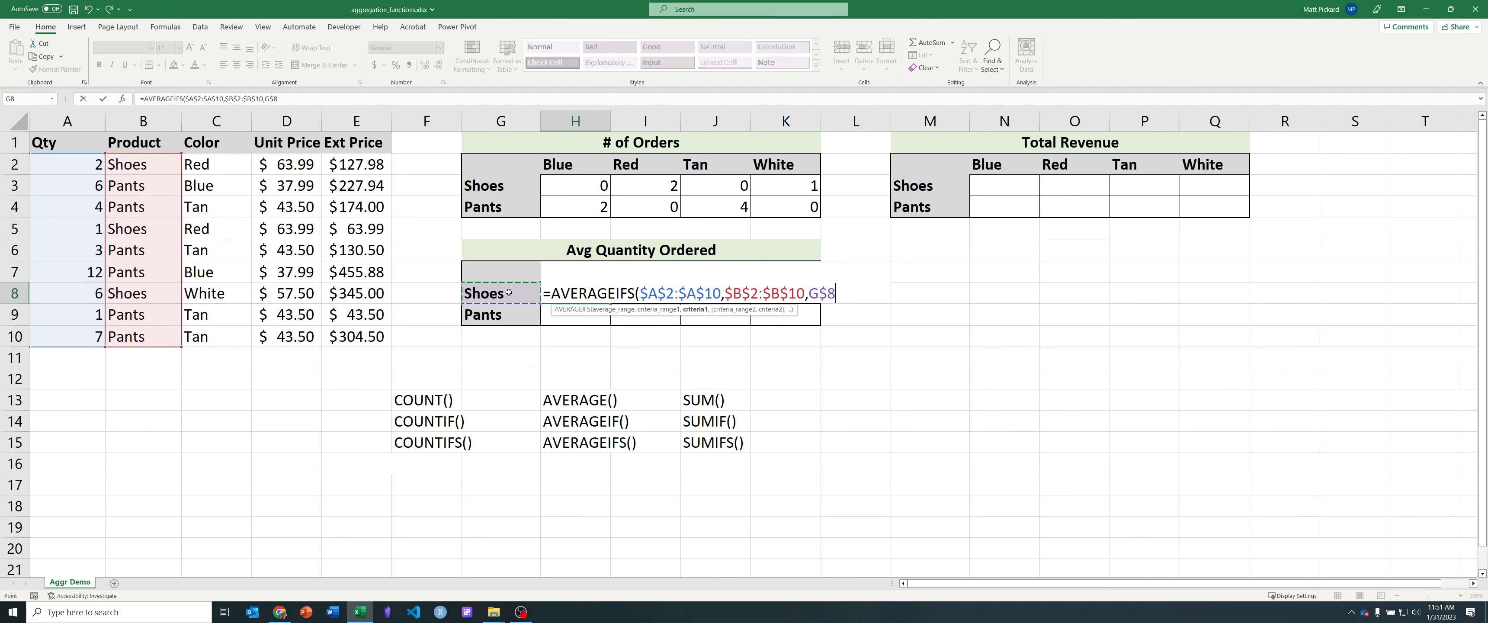
pyautogui.press('F4')
# Complete the H8 AVERAGEIFS formula with color range $C$2:$C$10 and criterion H$7, keeping H8 selected.
pyautogui.write(',')
pyautogui.moveTo(216, 164); pyautogui.dragTo(216, 336)
pyautogui.press('F4')
pyautogui.write(',')
pyautogui.click(564, 270)
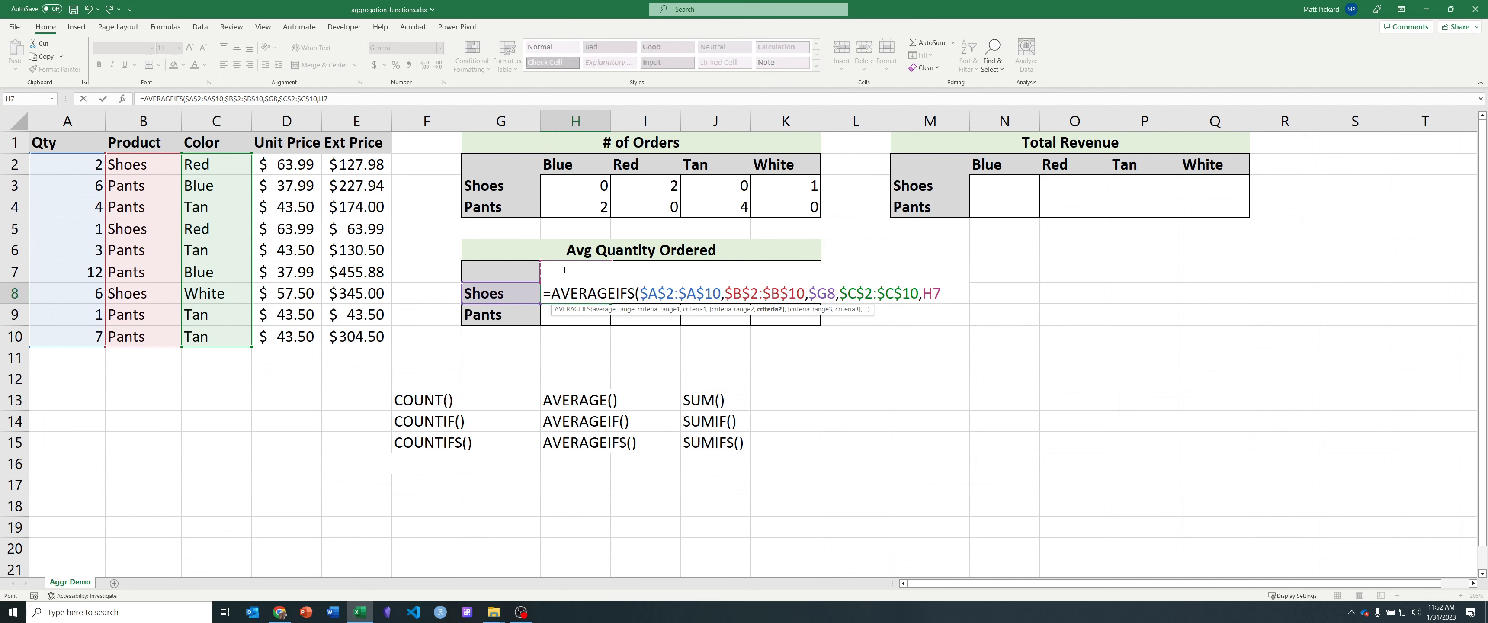
pyautogui.press('F4')
pyautogui.press('F4')
pyautogui.write(')')
pyautogui.hotkey('ctrl', 'Return')
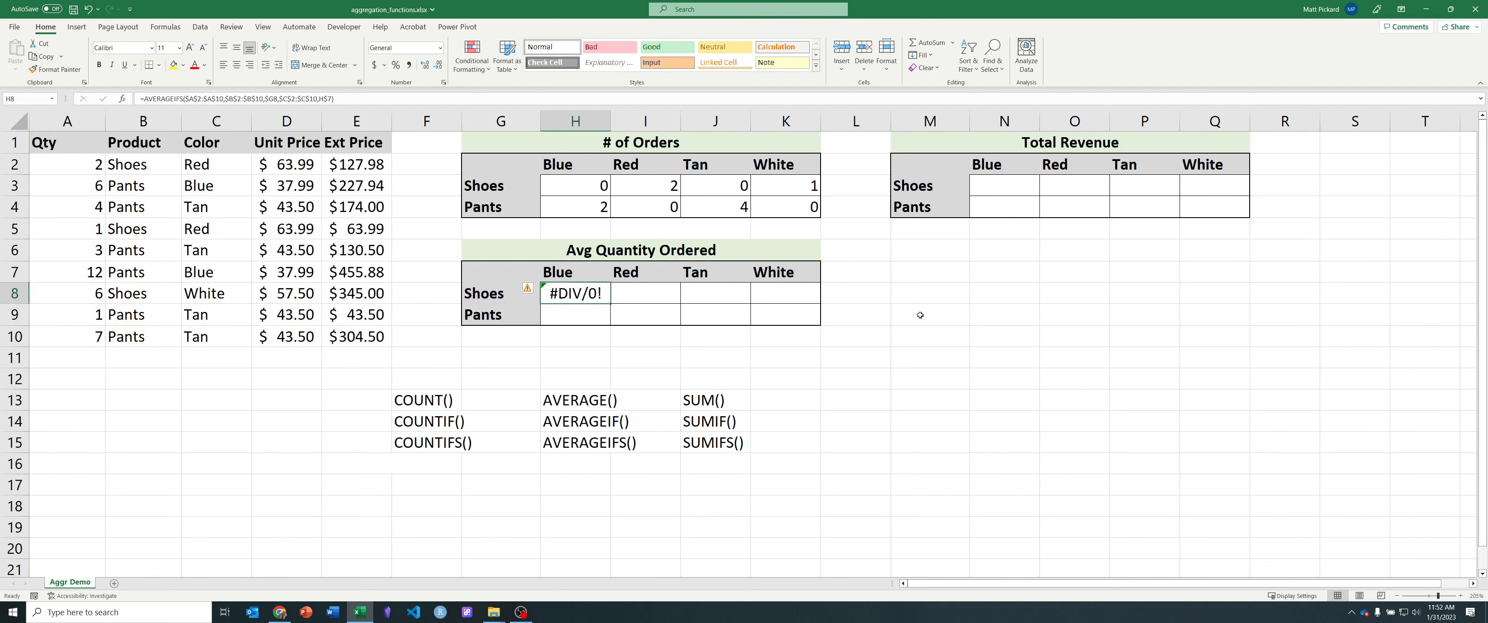
# Check the H8 formula's references and copy it to the whole Avg Quantity Ordered grid, H8:K9.
pyautogui.press('F2')
pyautogui.hotkey('ctrl', 'Return')
pyautogui.hotkey('ctrl', 'c')
pyautogui.moveTo(576, 294); pyautogui.dragTo(786, 315)
pyautogui.hotkey('ctrl', 'v')
pyautogui.click(723, 293)
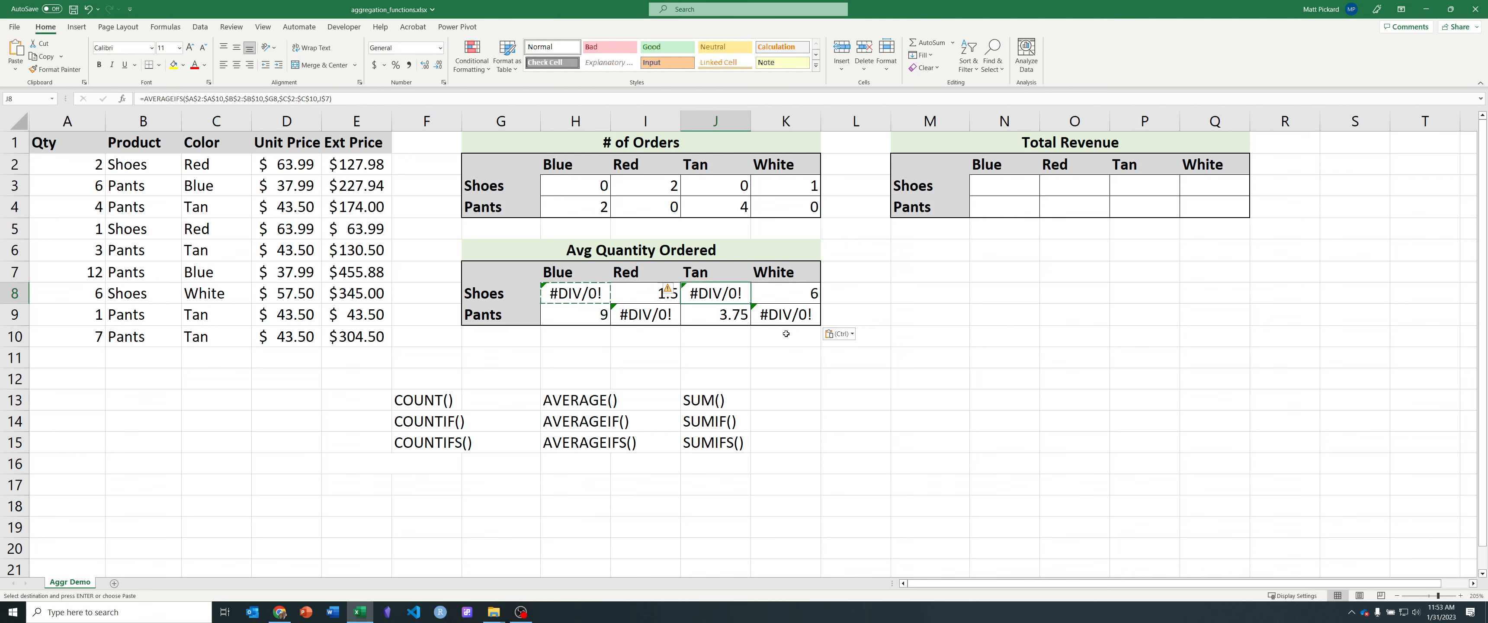
# Start a SUMIFS formula in N3 of the Total Revenue table with sum range $E$2:$E$10.
pyautogui.click(1021, 188)
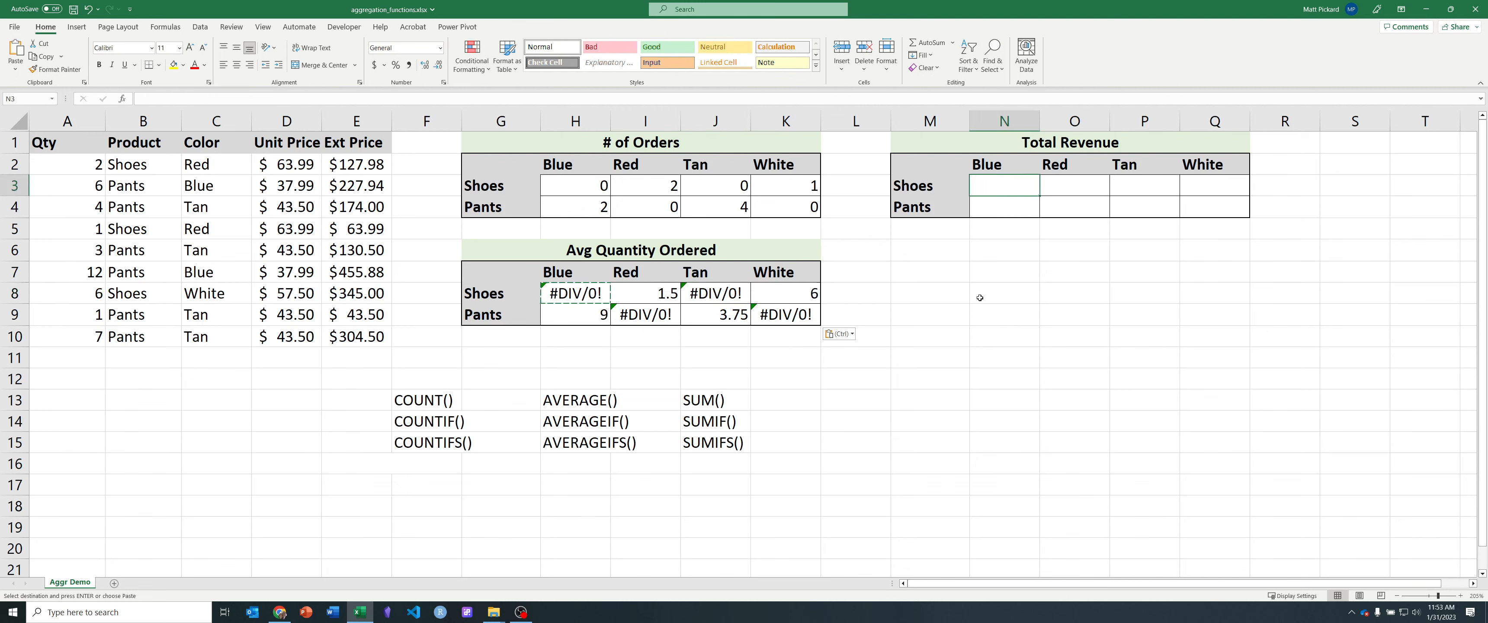
pyautogui.write('=SUMI')
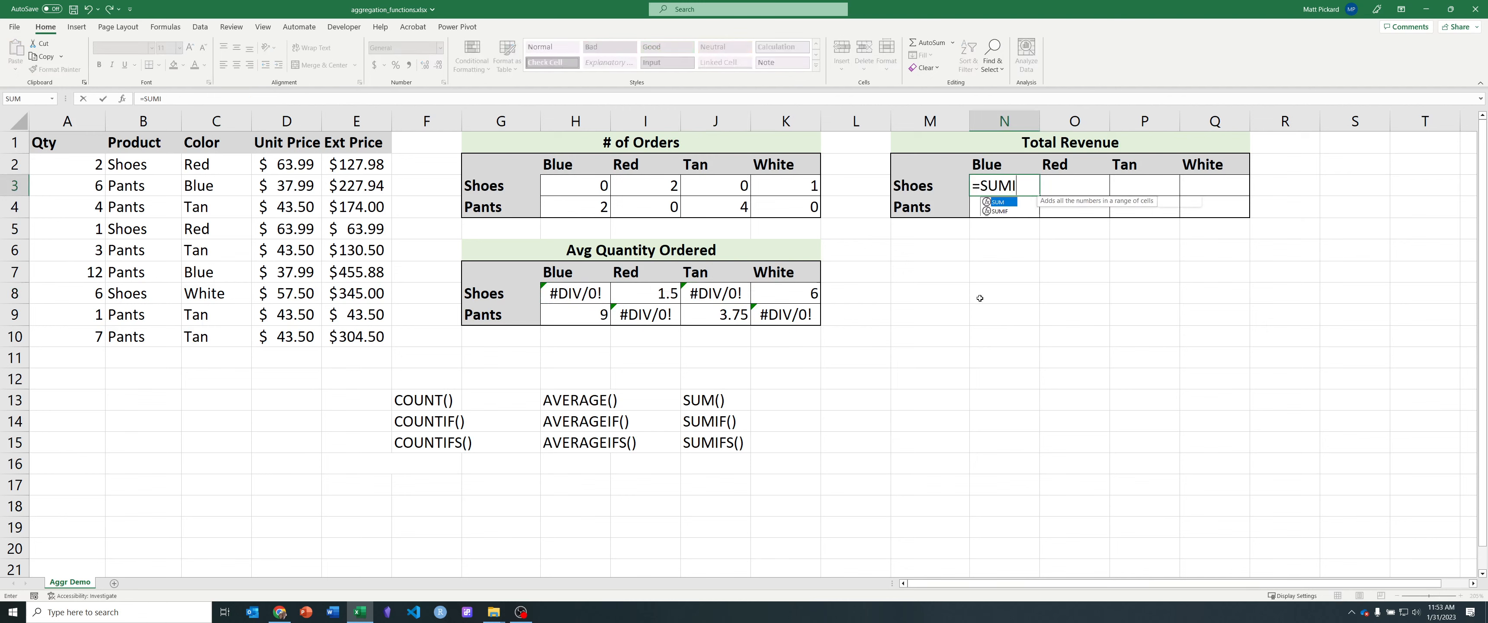
pyautogui.write('FS(')
pyautogui.moveTo(359, 164); pyautogui.dragTo(361, 328)
pyautogui.press('F4')
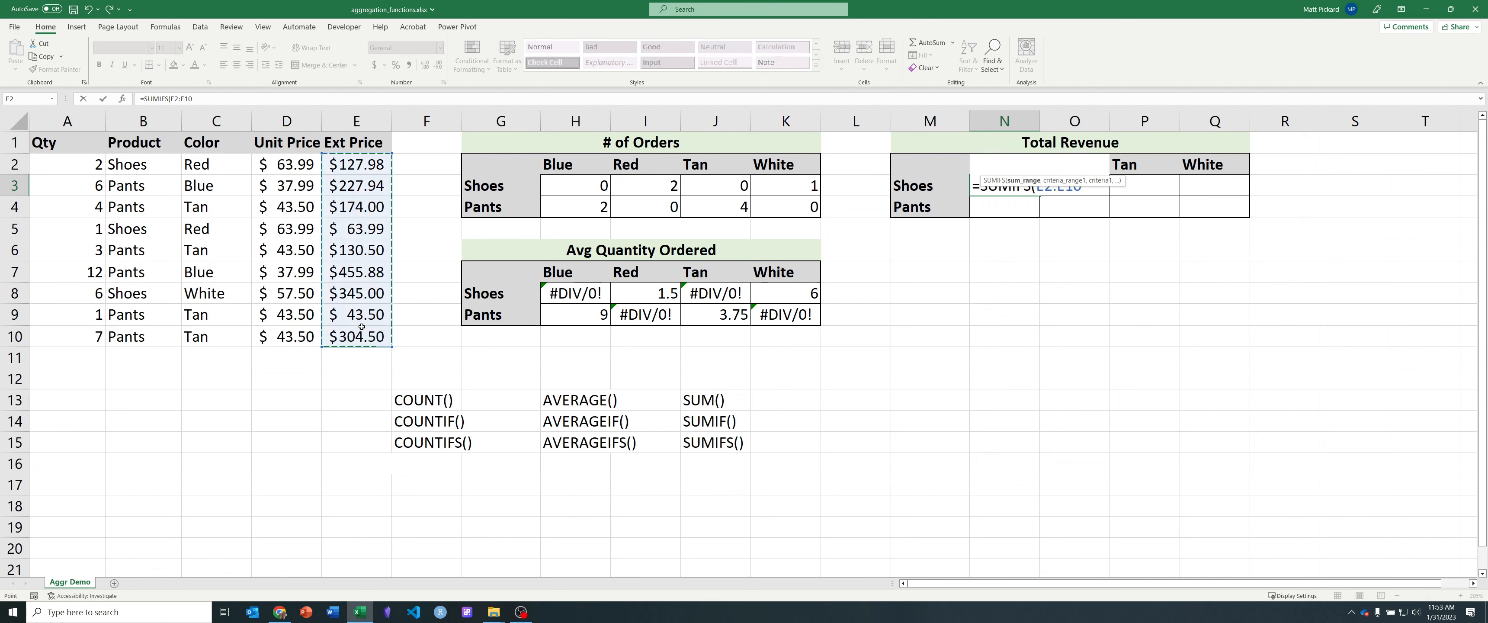
pyautogui.write(',')
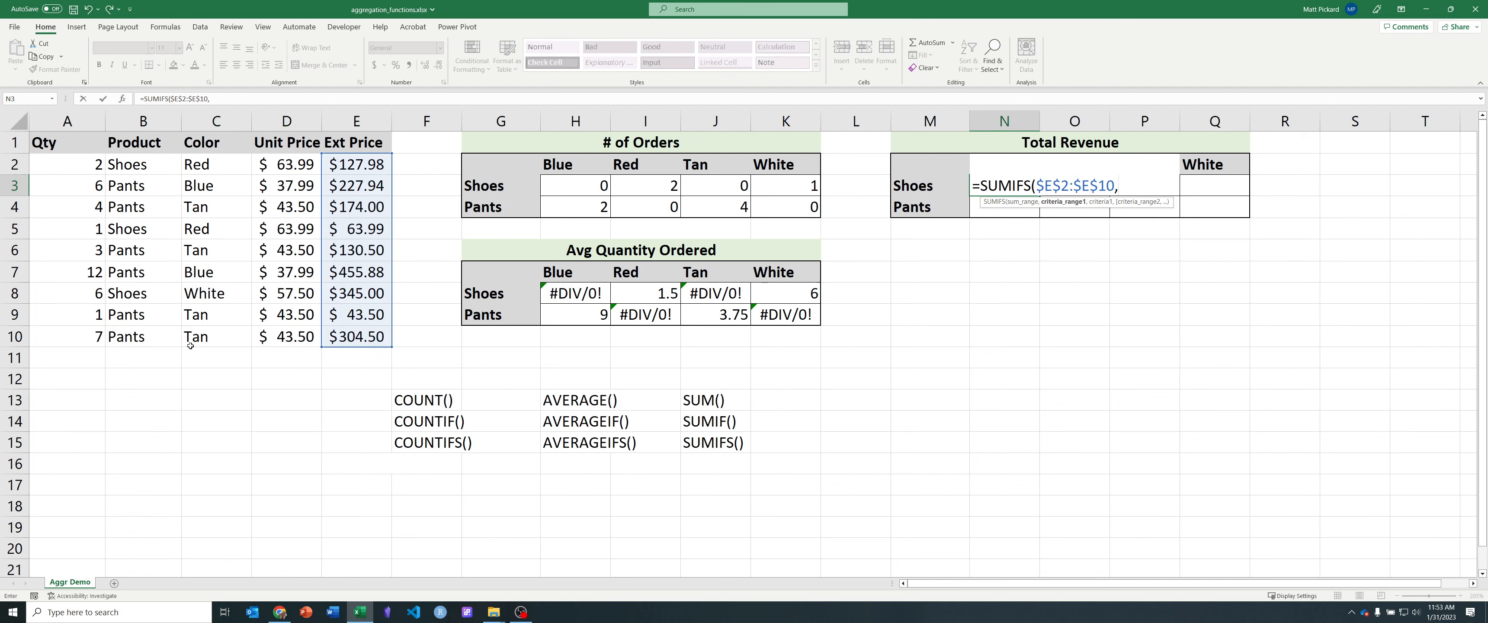
# Add the product range $B$2:$B$10 with criterion $M3 to the SUMIFS formula in N3.
pyautogui.moveTo(140, 169); pyautogui.dragTo(136, 329)
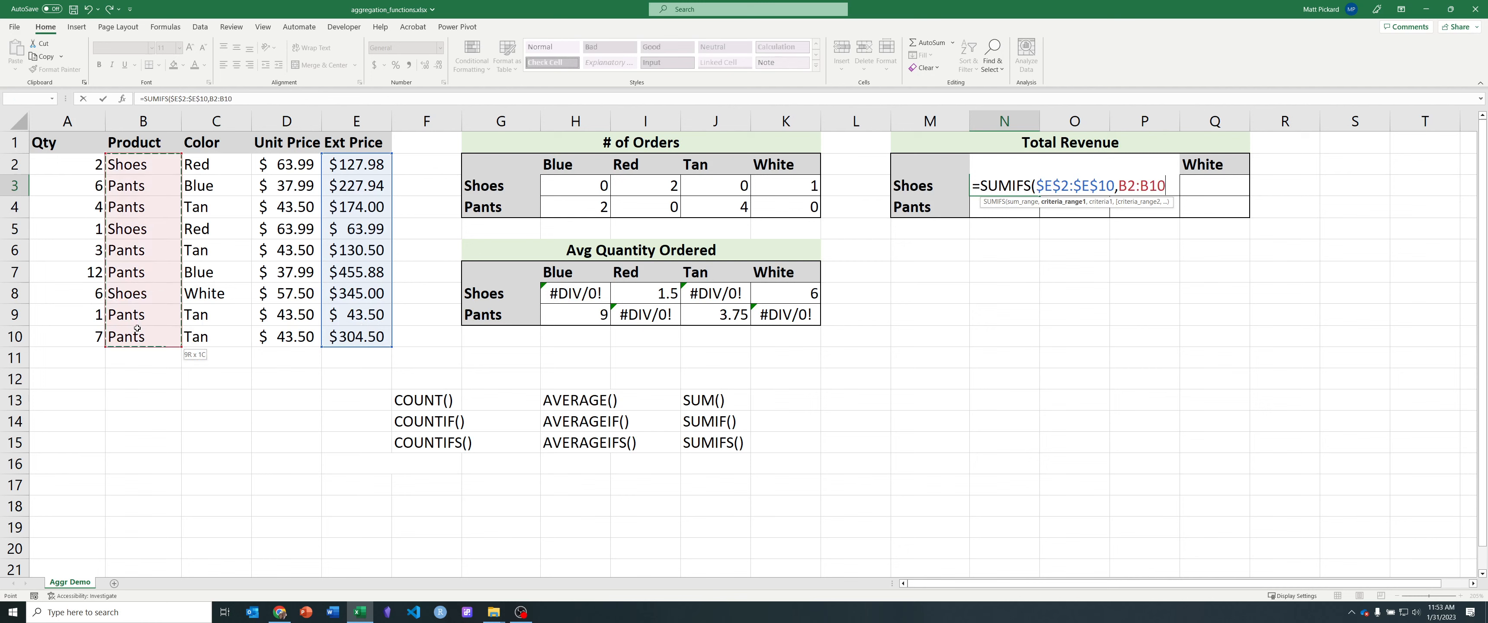
pyautogui.press('F4')
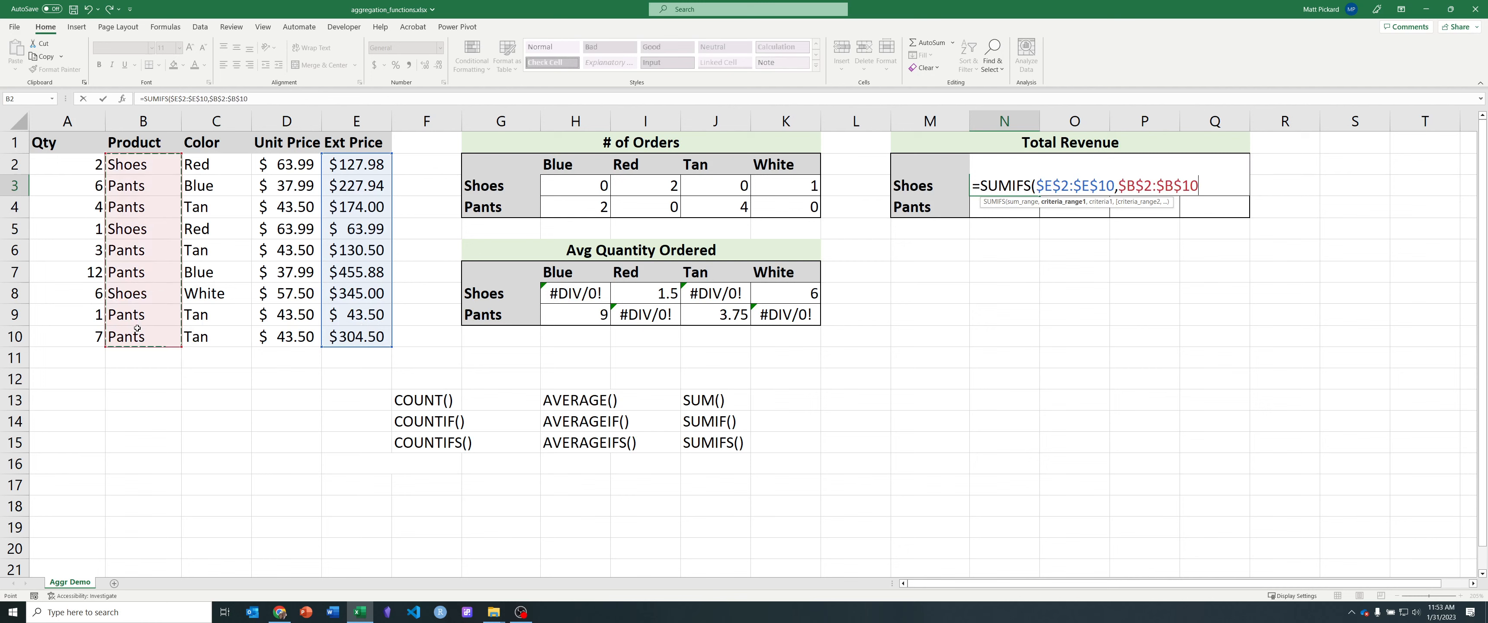
pyautogui.write(',')
pyautogui.click(959, 190)
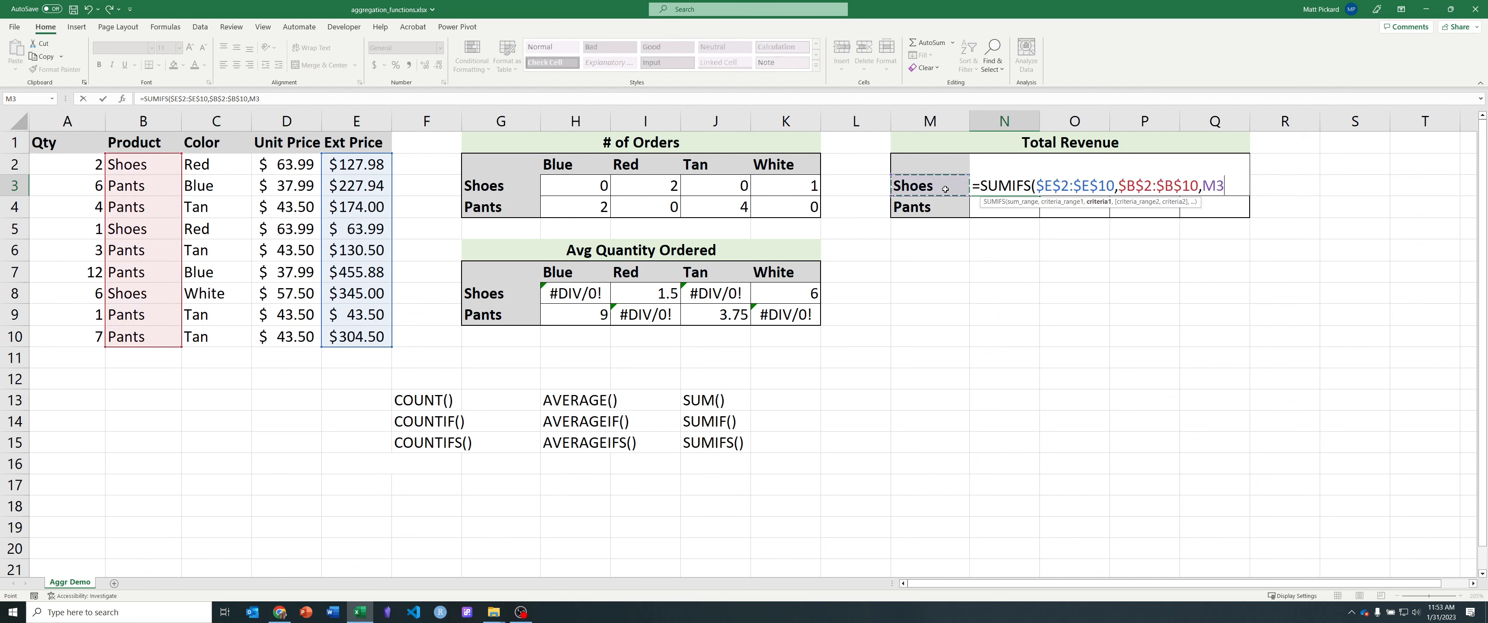
pyautogui.press('F4')
pyautogui.press('F4')
pyautogui.press('F4')
pyautogui.write(',')
# Complete the N3 SUMIFS formula with color range $C$2:$C$10 and criterion N$2, keeping N3 selected.
pyautogui.moveTo(202, 164); pyautogui.dragTo(202, 336)
pyautogui.press('F4')
pyautogui.write(',')
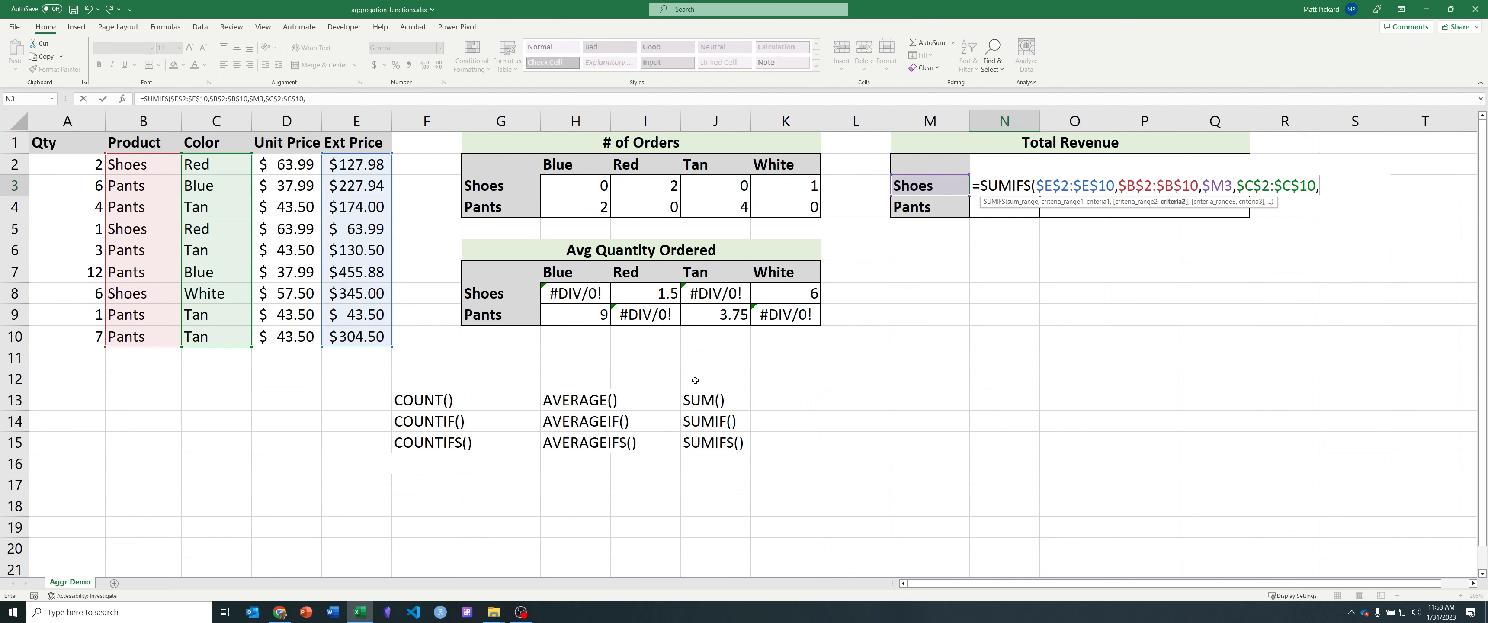
pyautogui.press('Up')
pyautogui.press('F4')
pyautogui.press('F4')
pyautogui.hotkey('ctrl', 'Return')
# Copy the N3 formula to the whole Total Revenue grid, N3:Q4, pasting formulas only, and check the references in P4.
pyautogui.hotkey('ctrl', 'c')
pyautogui.hotkey('shift', 'Right')
pyautogui.hotkey('shift', 'Right')
pyautogui.hotkey('shift', 'Right')
pyautogui.hotkey('shift', 'Down')
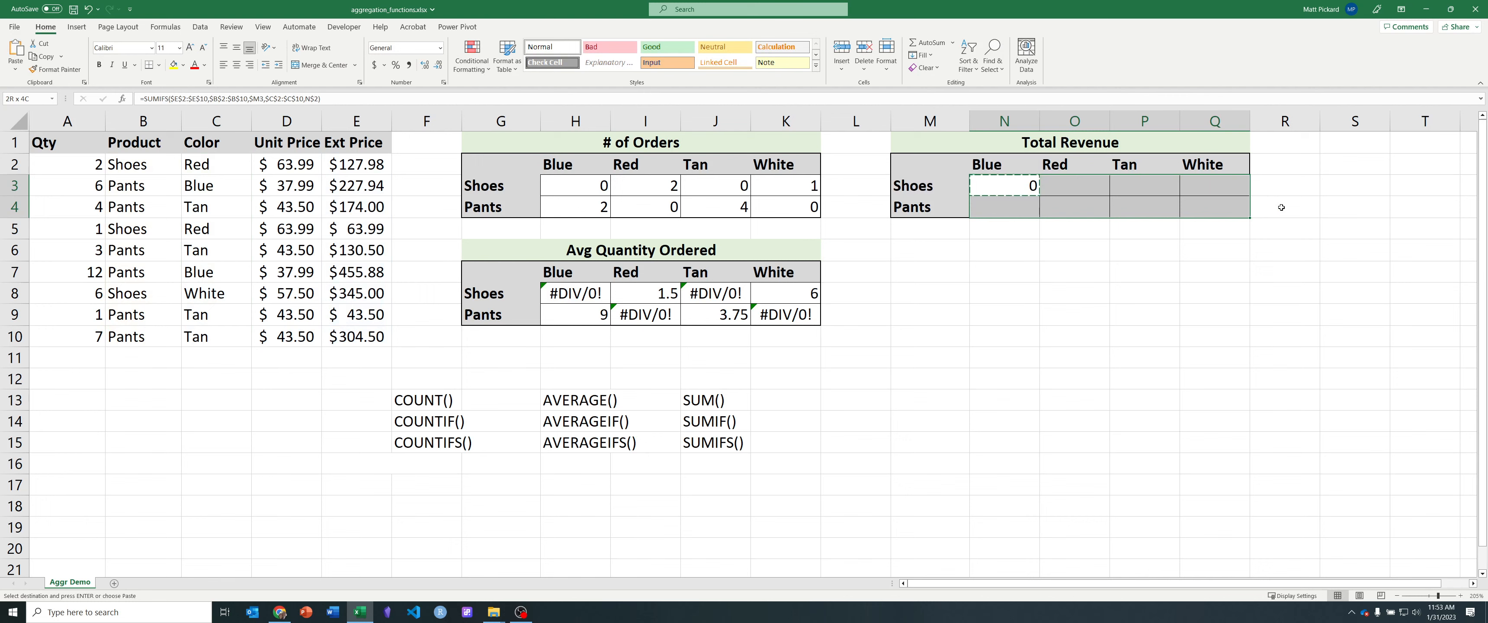
pyautogui.hotkey('ctrl', 'alt', 'v')
pyautogui.press('f')
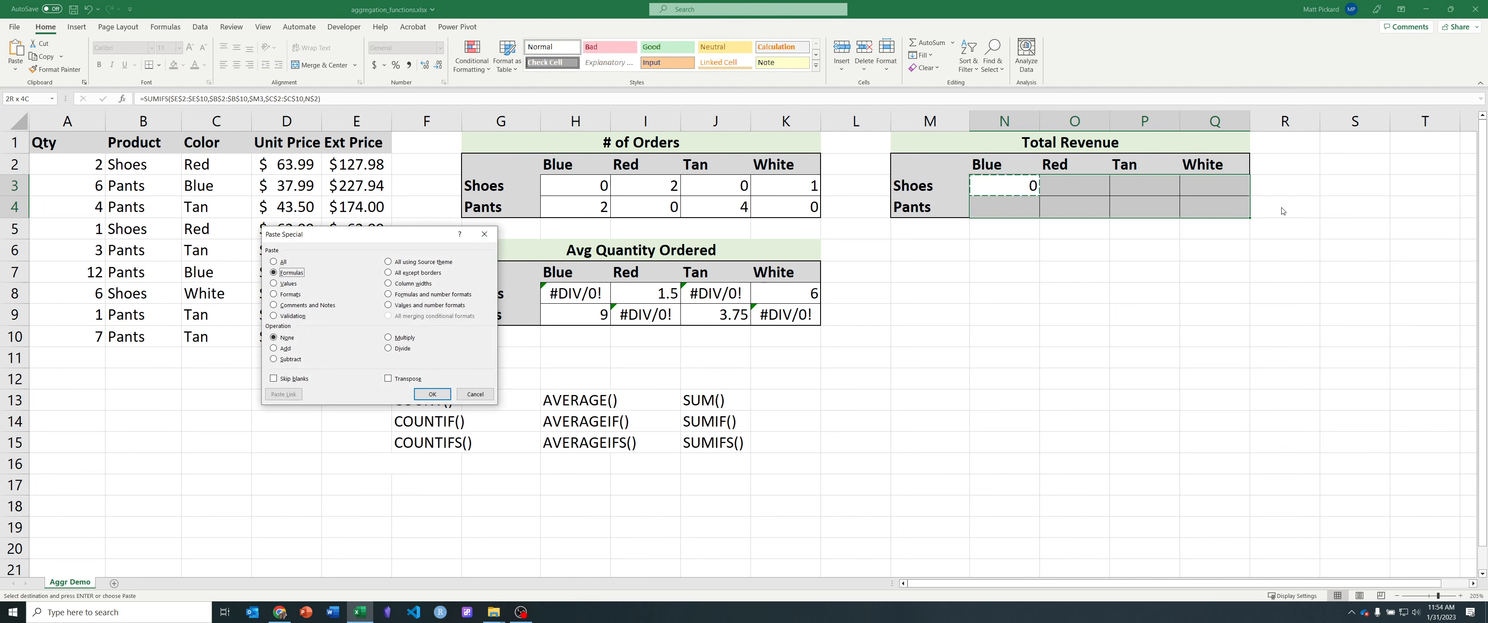
pyautogui.press('Return')
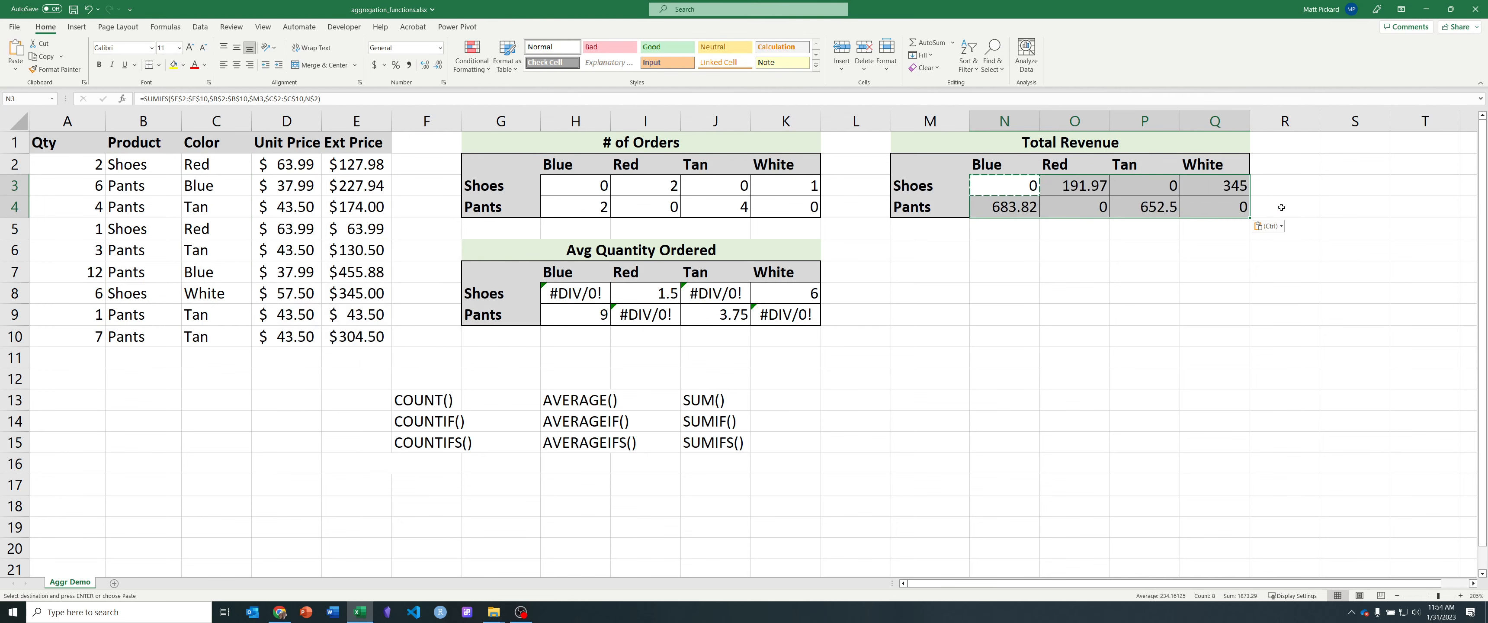
pyautogui.doubleClick(1143, 207)
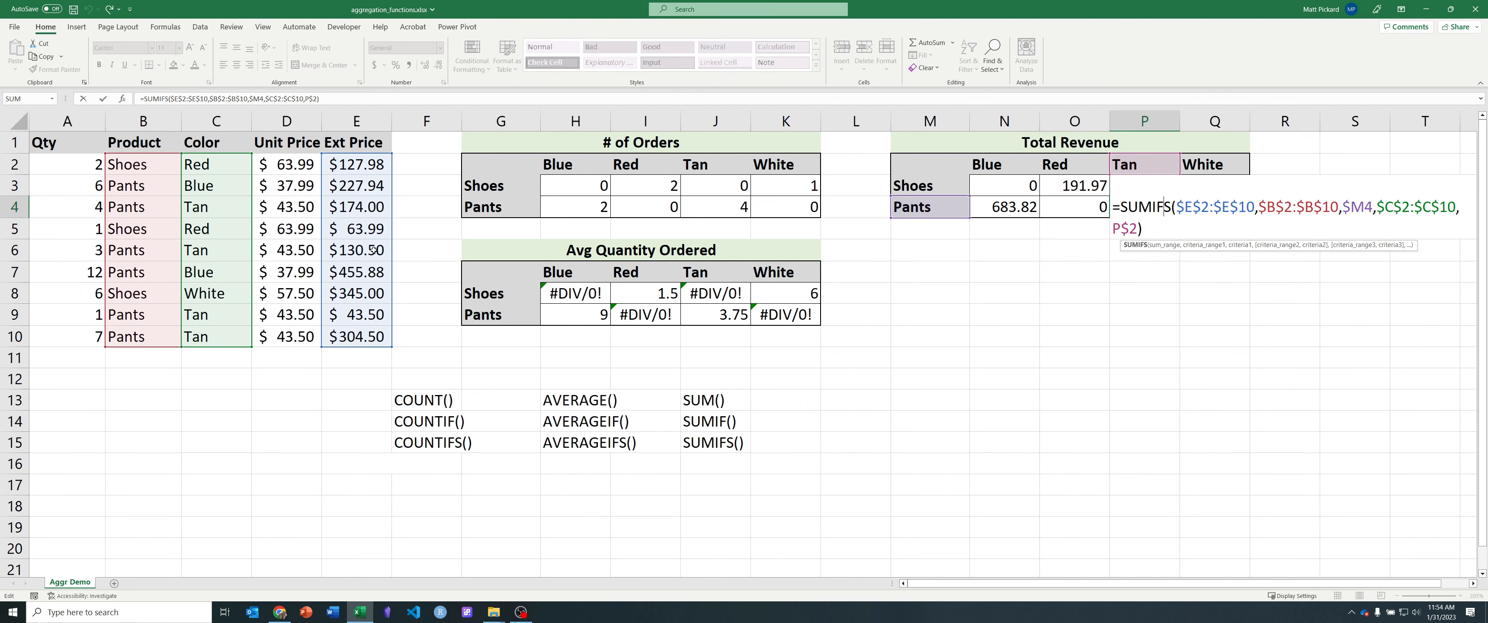
pyautogui.press('Return')
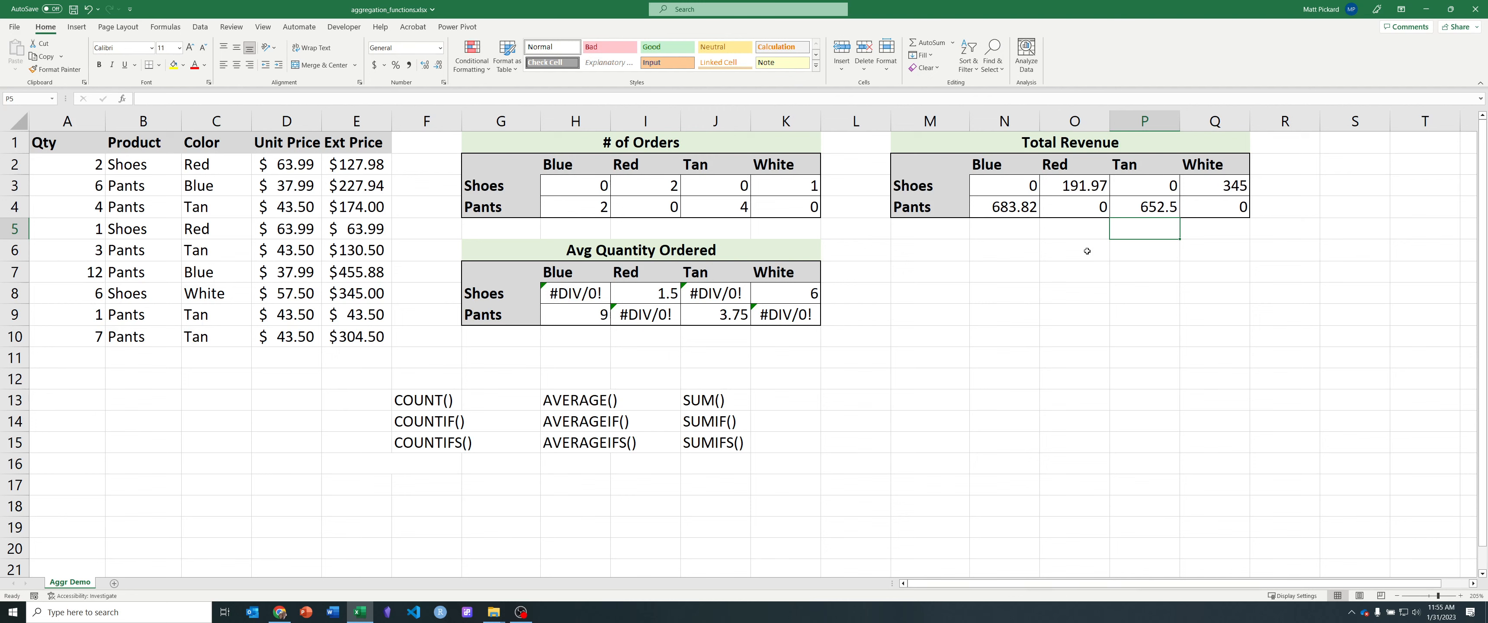